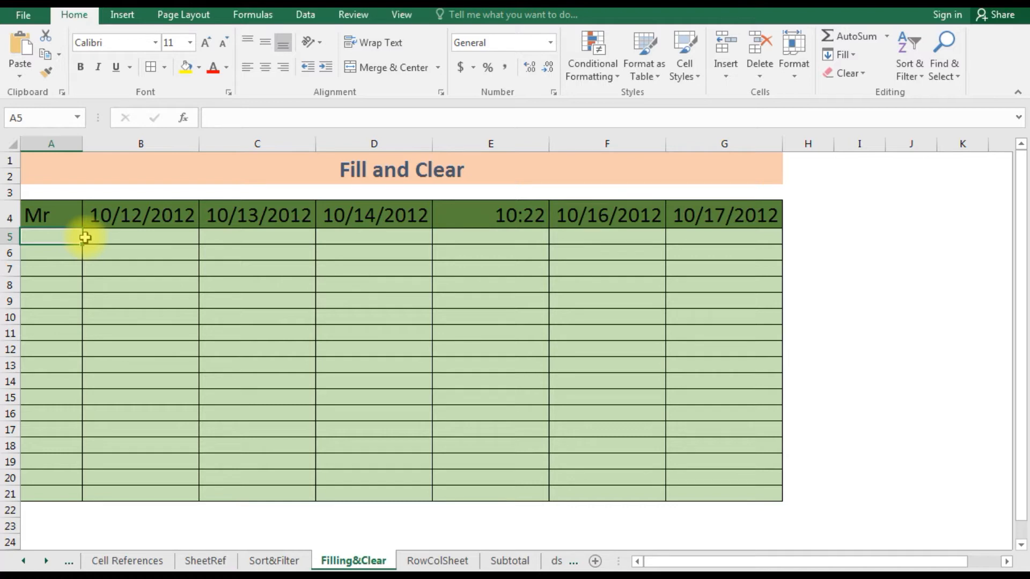
# Step: Fill "Mr" from A4 down to A21 on the Filling&Clear sheet, and undo the fill
pyautogui.press('Up')
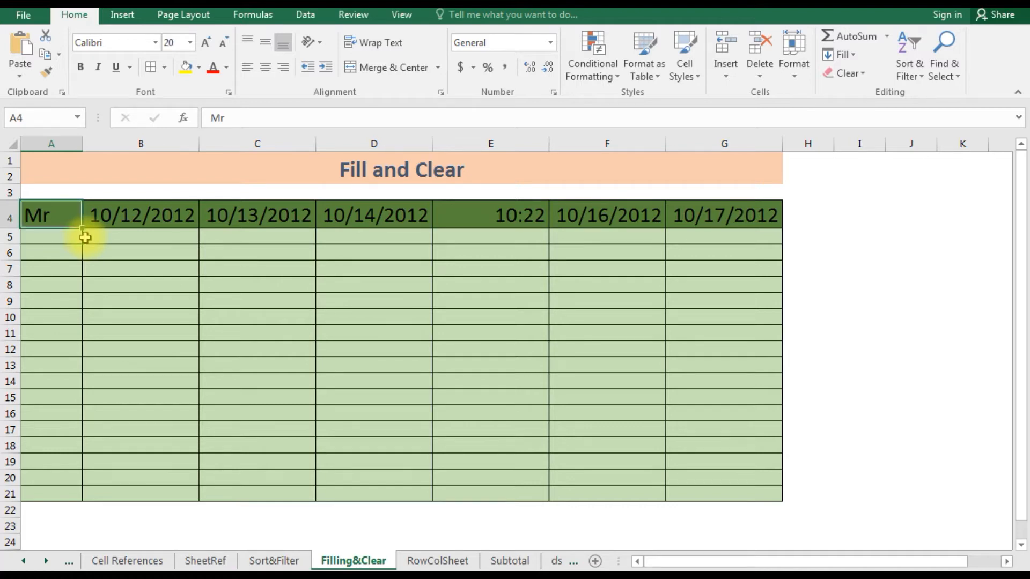
pyautogui.hotkey('shift', 'Down')
pyautogui.hotkey('shift', 'Down')
pyautogui.hotkey('shift', 'Down')
pyautogui.hotkey('shift', 'Down')
pyautogui.hotkey('shift', 'Down')
pyautogui.hotkey('shift', 'Down')
pyautogui.hotkey('shift', 'Down')
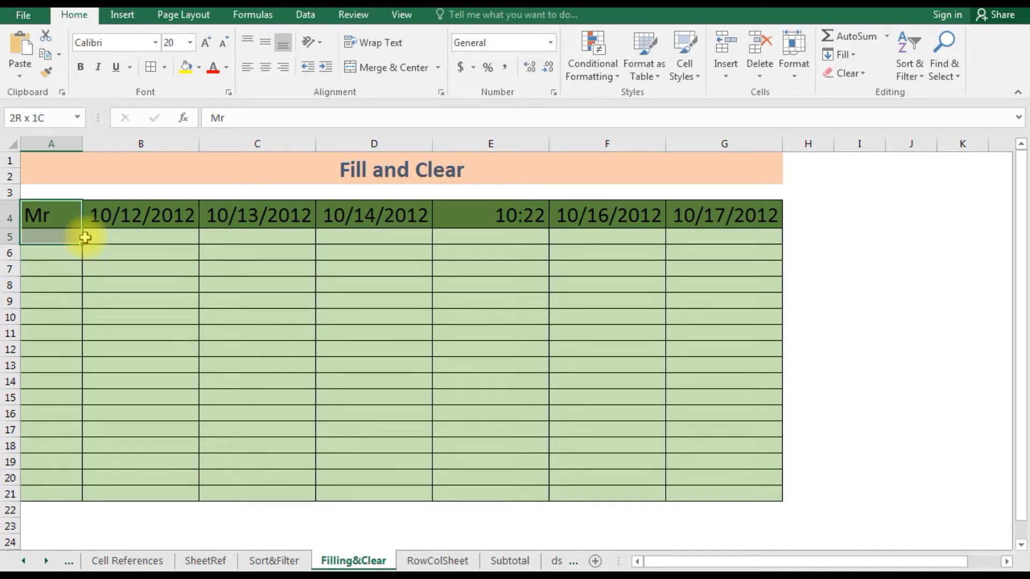
pyautogui.hotkey('shift', 'Down')
pyautogui.hotkey('shift', 'Down')
pyautogui.hotkey('shift', 'Down')
pyautogui.hotkey('shift', 'Down')
pyautogui.hotkey('shift', 'Down')
pyautogui.hotkey('shift', 'Down')
pyautogui.hotkey('shift', 'Down')
pyautogui.hotkey('shift', 'Down')
pyautogui.hotkey('shift', 'Down')
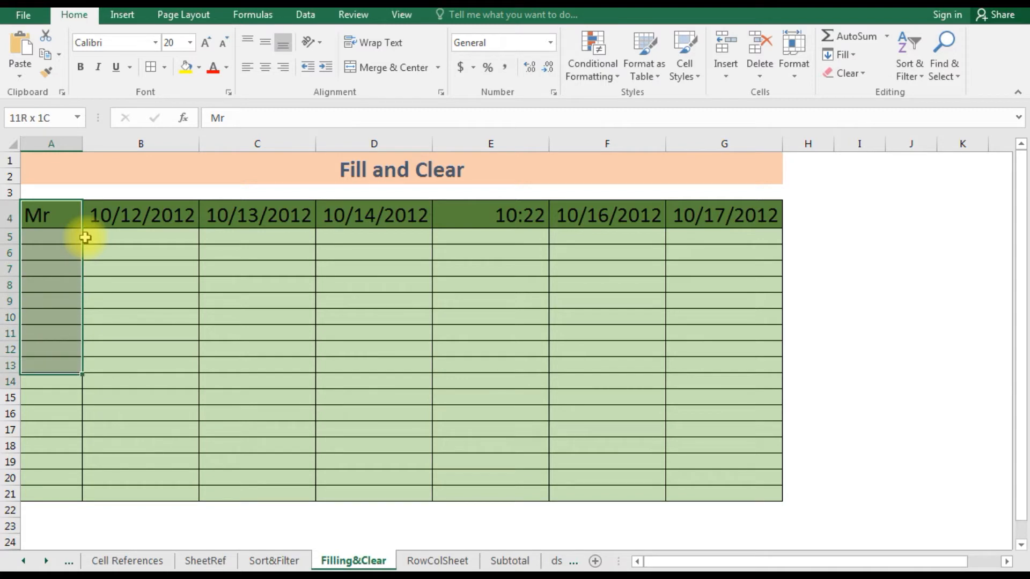
pyautogui.hotkey('shift', 'Down')
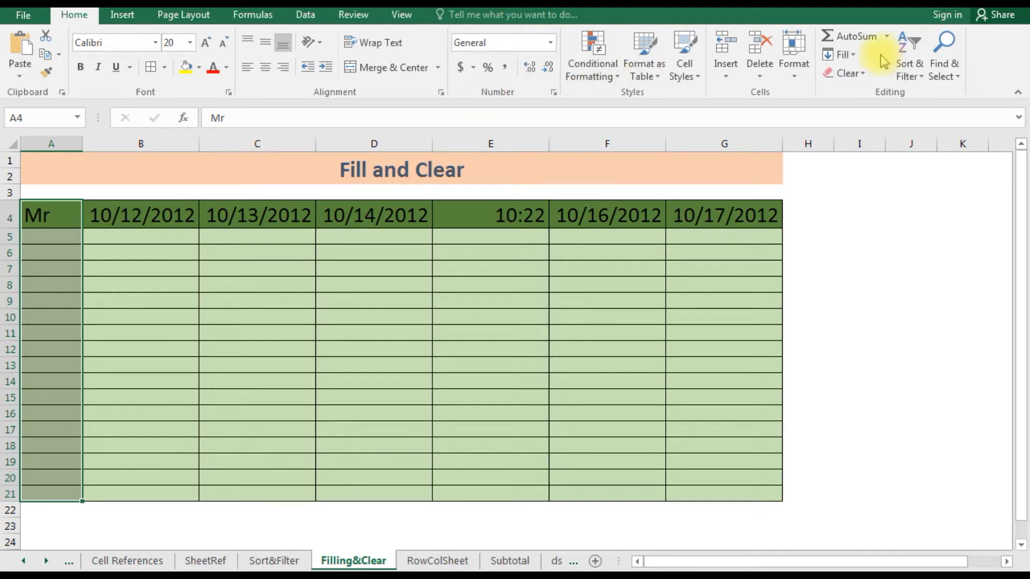
pyautogui.click(847, 56)
pyautogui.click(850, 61)
pyautogui.click(847, 57)
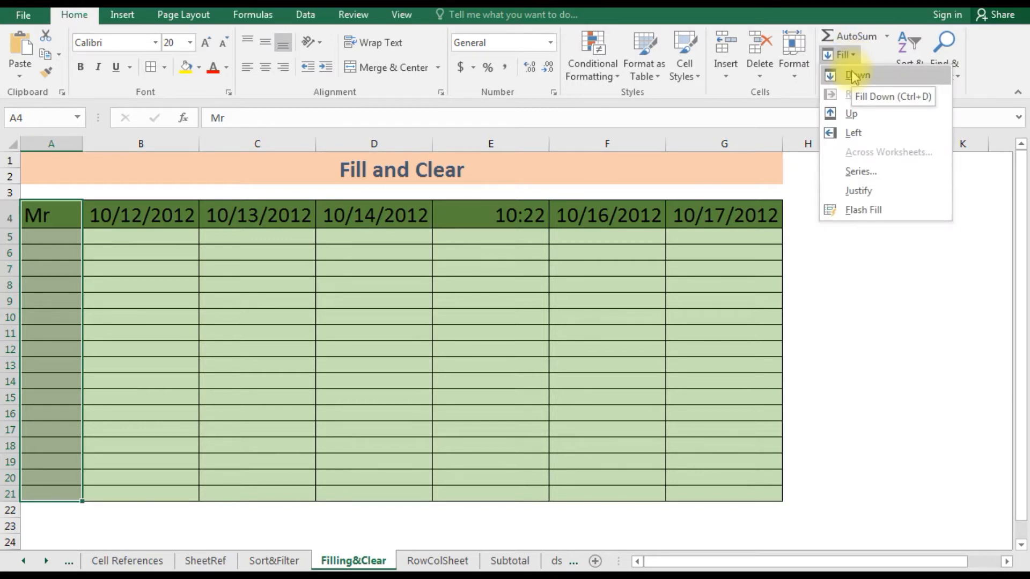
pyautogui.click(855, 76)
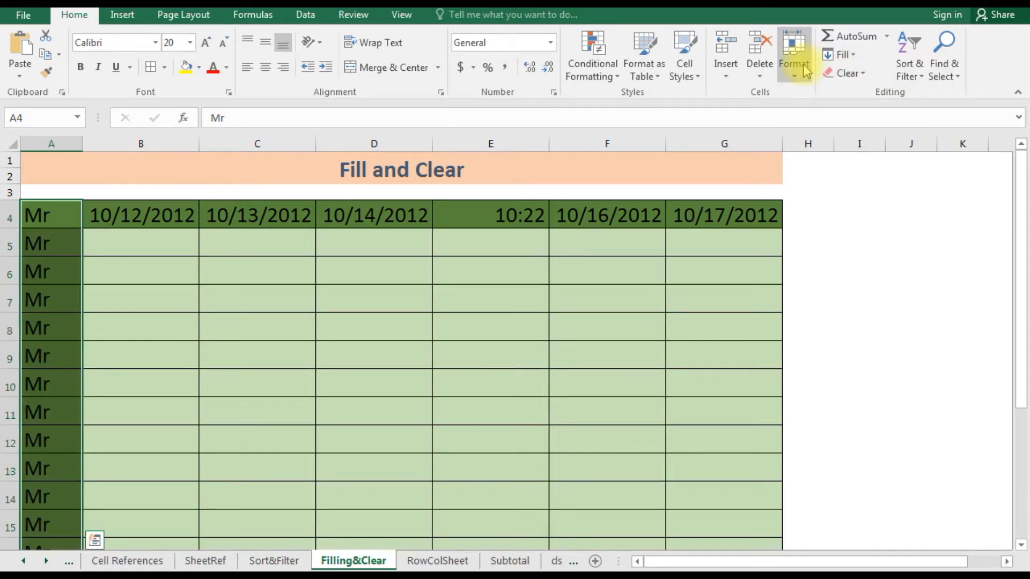
pyautogui.click(60, 217)
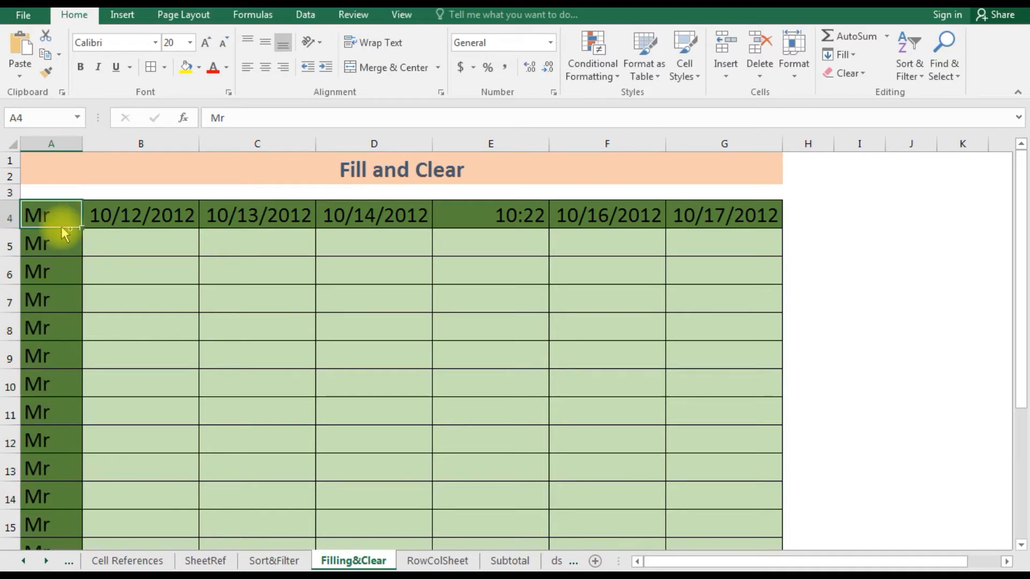
pyautogui.hotkey('ctrl', 'z')
# Step: Fill "Mr" from cell A4 down through A21
pyautogui.click(60, 226)
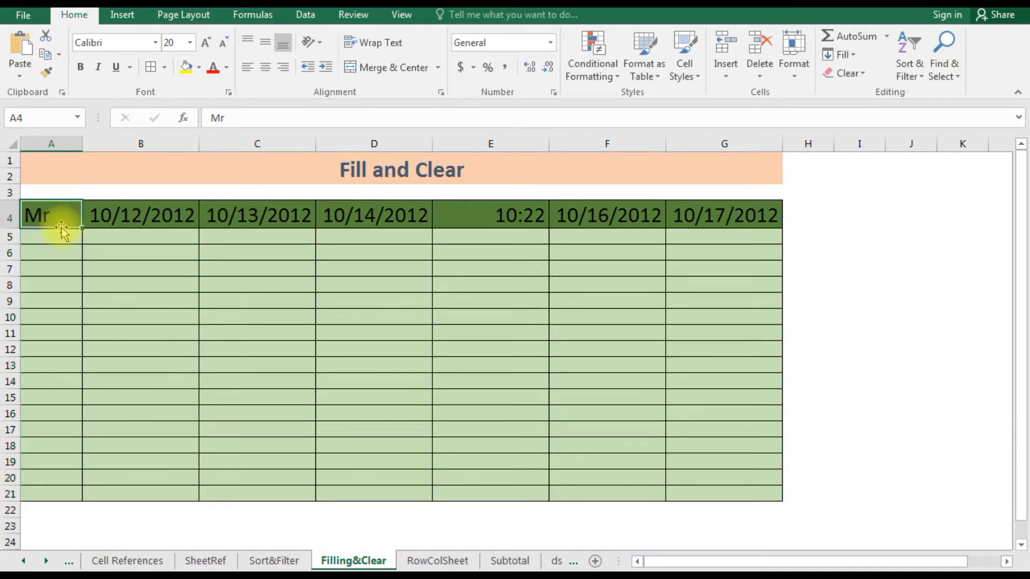
pyautogui.hotkey('shift', 'Down')
pyautogui.hotkey('shift', 'Down')
pyautogui.hotkey('shift', 'Down')
pyautogui.hotkey('shift', 'Down')
pyautogui.hotkey('shift', 'Down')
pyautogui.hotkey('shift', 'Down')
pyautogui.hotkey('shift', 'Down')
pyautogui.hotkey('shift', 'Down')
pyautogui.hotkey('shift', 'Down')
pyautogui.hotkey('shift', 'Down')
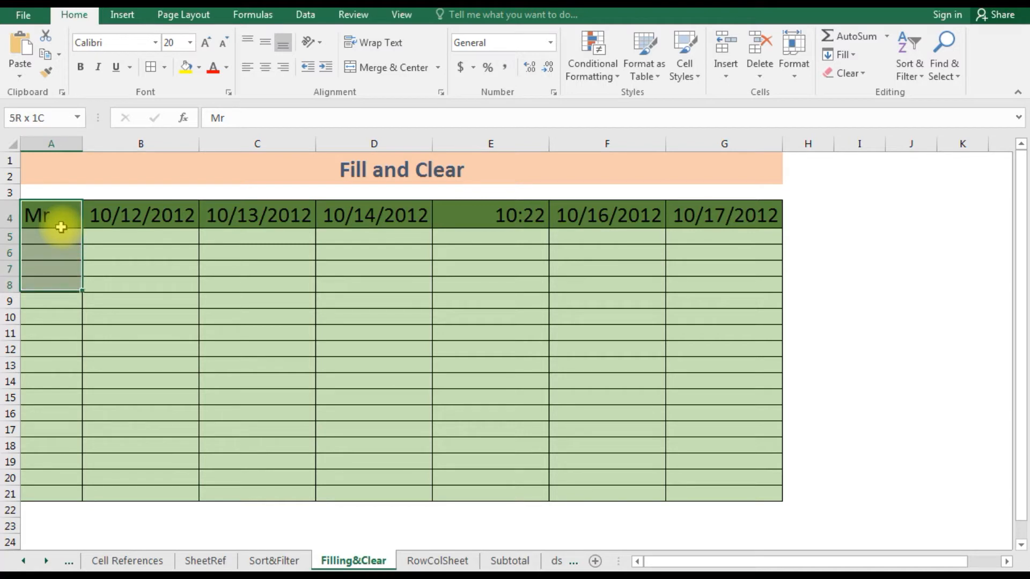
pyautogui.hotkey('shift', 'Down')
pyautogui.hotkey('shift', 'Down')
pyautogui.hotkey('shift', 'Down')
pyautogui.hotkey('shift', 'Down')
pyautogui.hotkey('shift', 'Down')
pyautogui.hotkey('shift', 'Down')
pyautogui.hotkey('shift', 'Down')
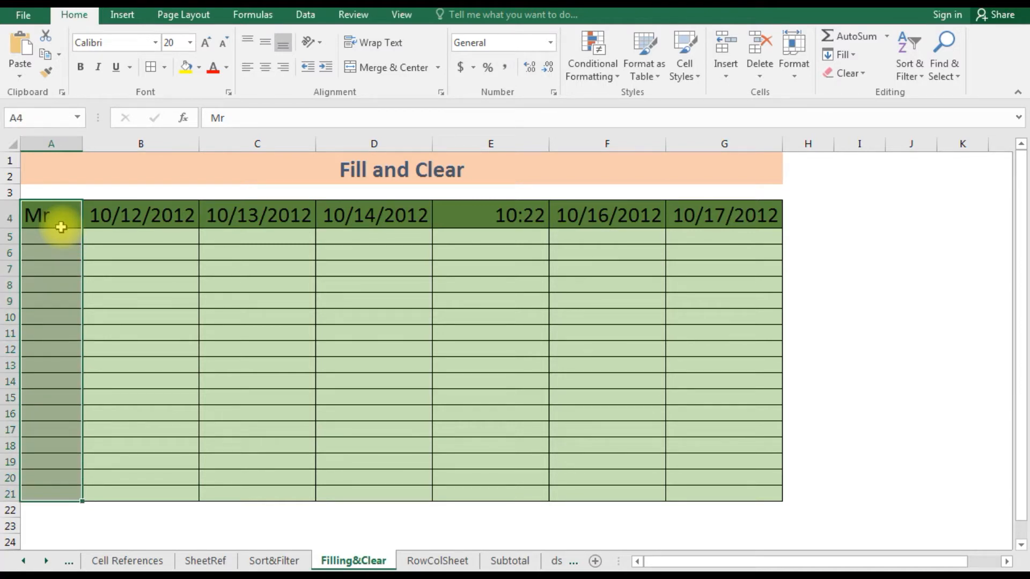
pyautogui.hotkey('ctrl', 'd')
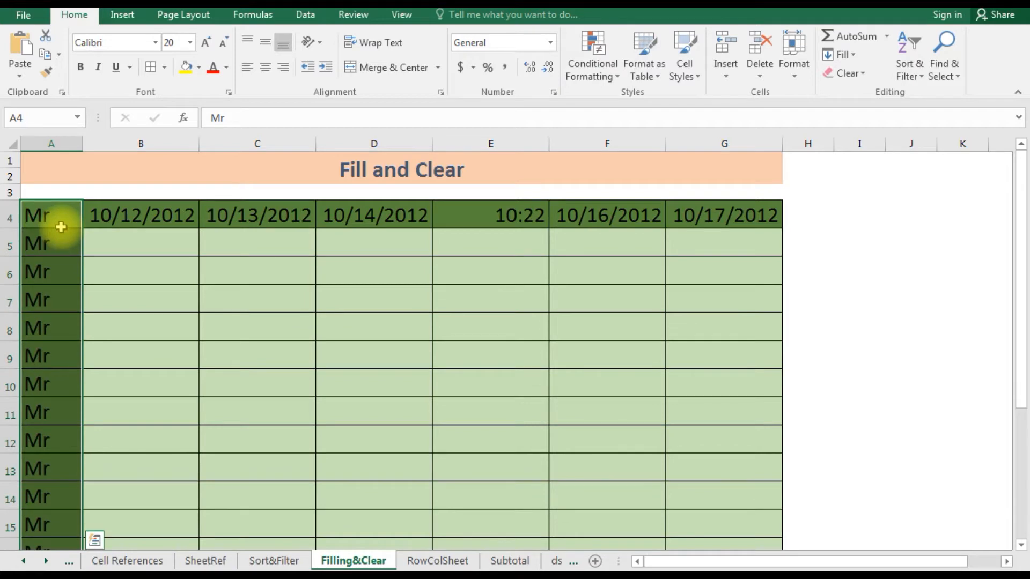
# Step: Clear the contents of the repeated "Mr" cells below A4 in column A
pyautogui.write('z')
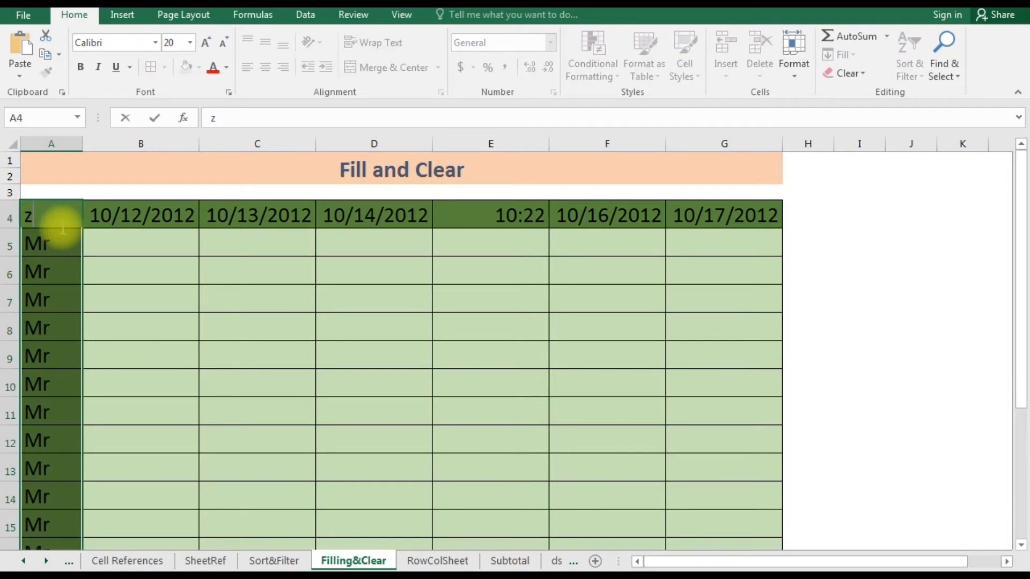
pyautogui.press('Escape')
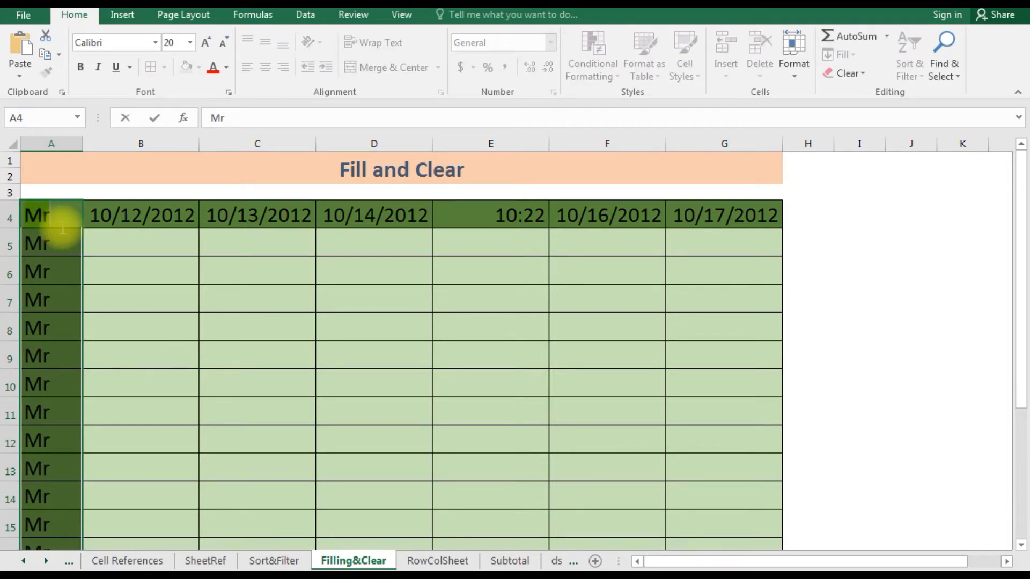
pyautogui.click(152, 342)
pyautogui.click(70, 247)
pyautogui.moveTo(70, 247); pyautogui.dragTo(53, 517)
pyautogui.press('Delete')
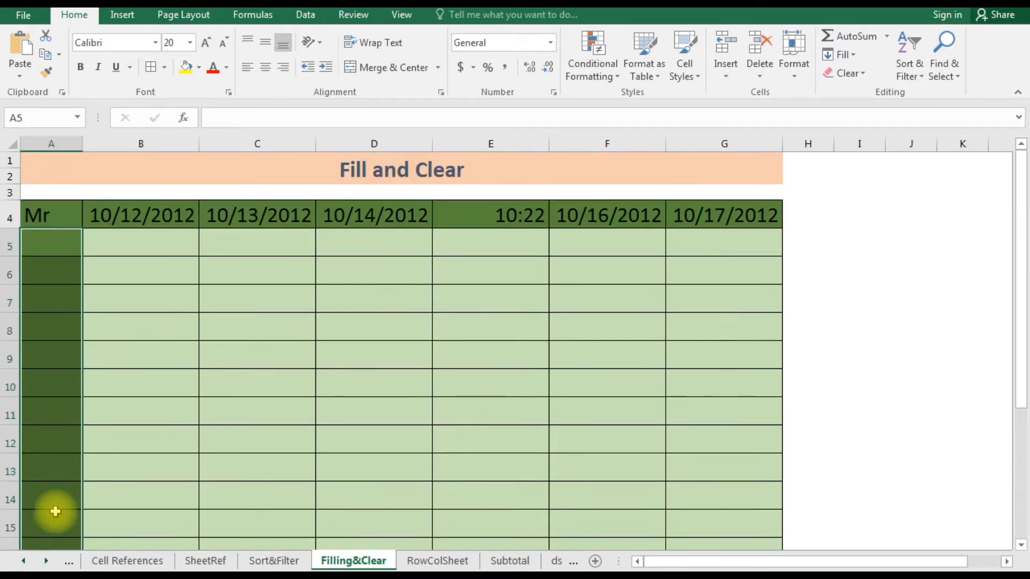
# Step: Copy "Mr" from A4 down column A past row 31 with the fill handle
pyautogui.click(59, 211)
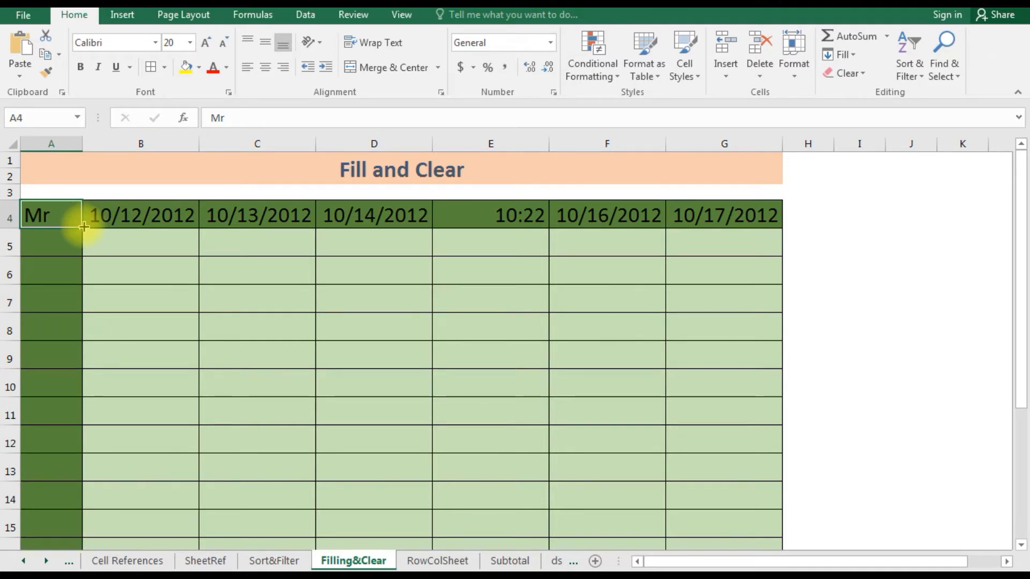
pyautogui.moveTo(84, 227); pyautogui.dragTo(85, 533)
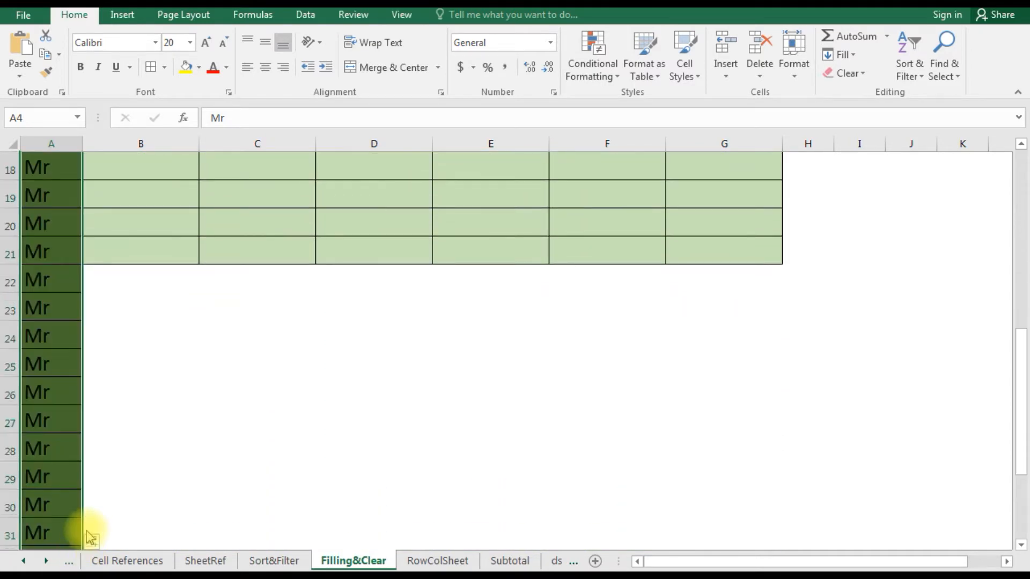
pyautogui.scroll(4, 116, 387)
pyautogui.scroll(2, 116, 388)
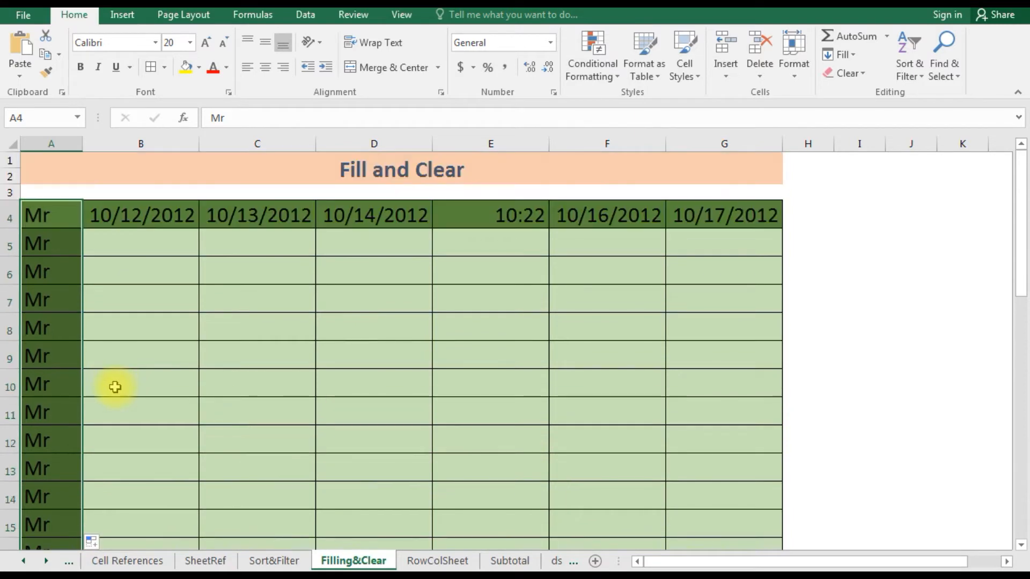
# Step: Copy the date in B4 down through B18, and undo the fill
pyautogui.click(169, 206)
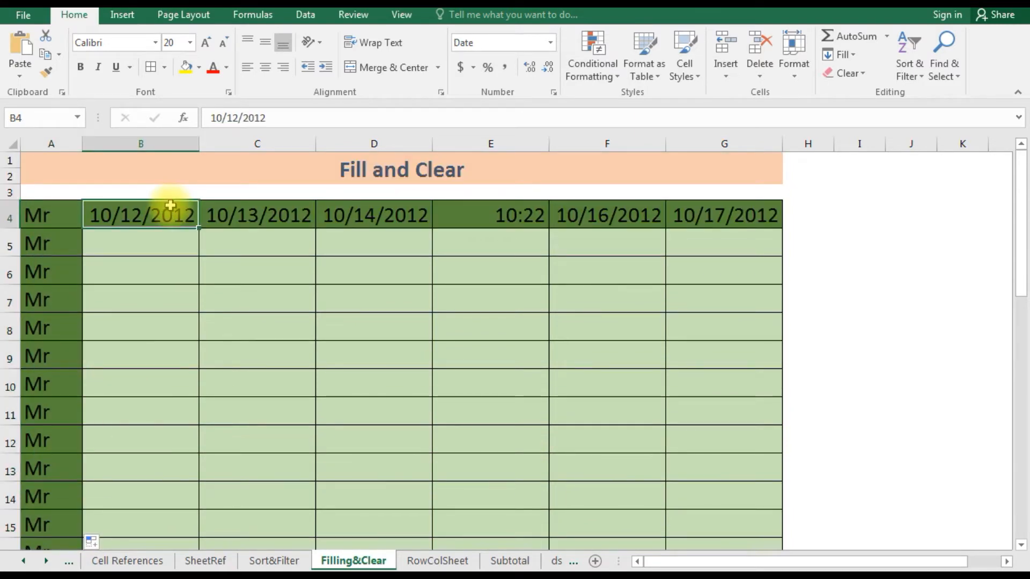
pyautogui.hotkey('shift', 'Down')
pyautogui.hotkey('shift', 'Down')
pyautogui.hotkey('shift', 'Down')
pyautogui.hotkey('shift', 'Down')
pyautogui.hotkey('shift', 'Down')
pyautogui.hotkey('shift', 'Down')
pyautogui.hotkey('shift', 'Down')
pyautogui.hotkey('shift', 'Down')
pyautogui.hotkey('shift', 'Down')
pyautogui.hotkey('shift', 'Down')
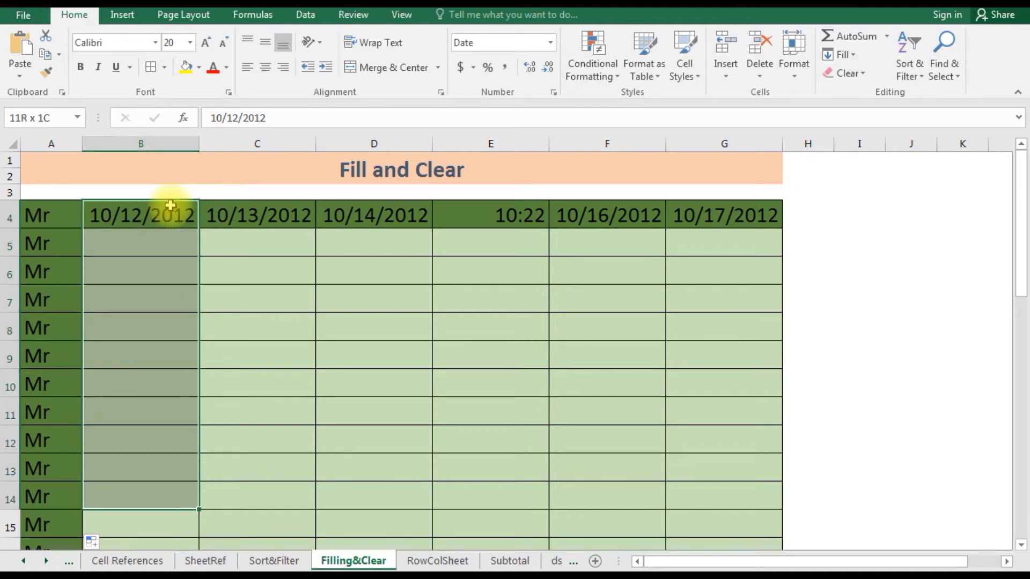
pyautogui.hotkey('shift', 'Down')
pyautogui.hotkey('shift', 'Down')
pyautogui.hotkey('shift', 'Down')
pyautogui.hotkey('shift', 'Down')
pyautogui.hotkey('shift', 'Down')
pyautogui.hotkey('shift', 'Down')
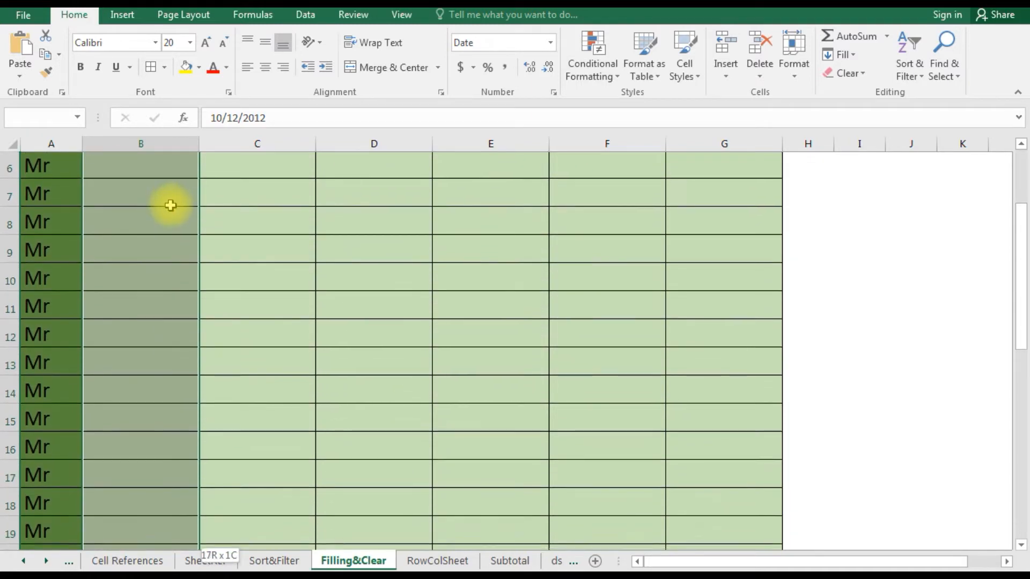
pyautogui.hotkey('shift', 'Up')
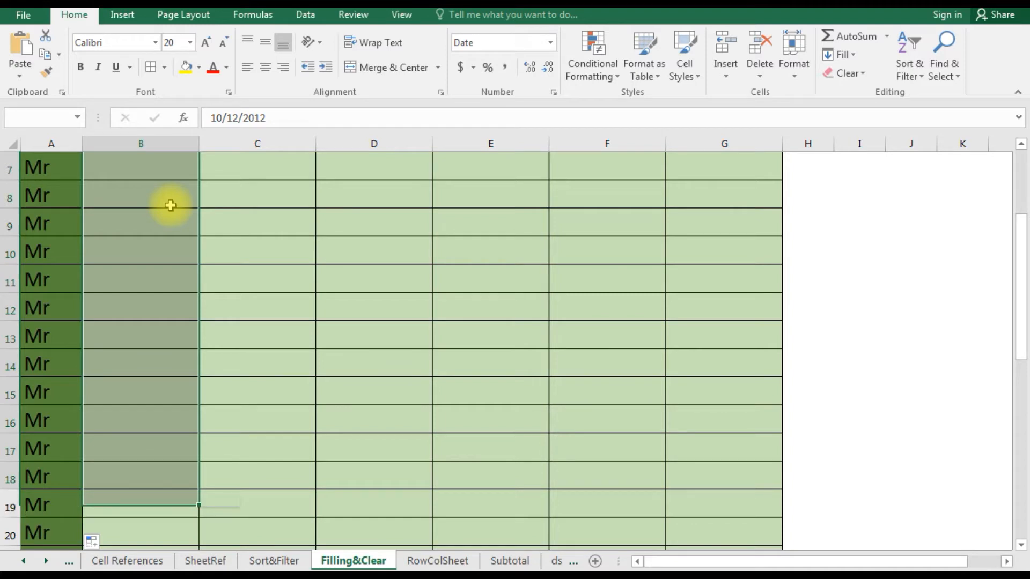
pyautogui.hotkey('shift', 'Up')
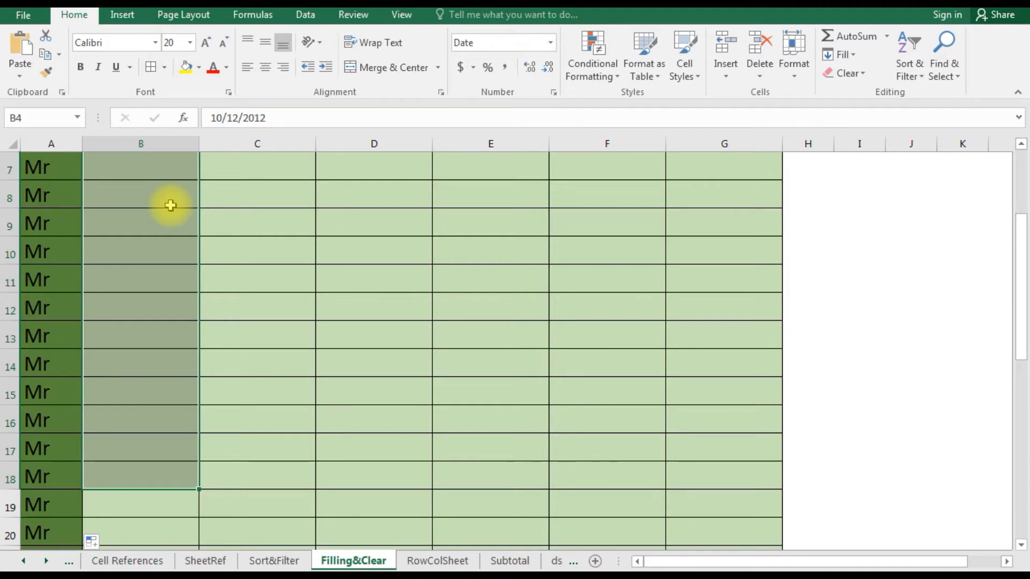
pyautogui.hotkey('ctrl', 'd')
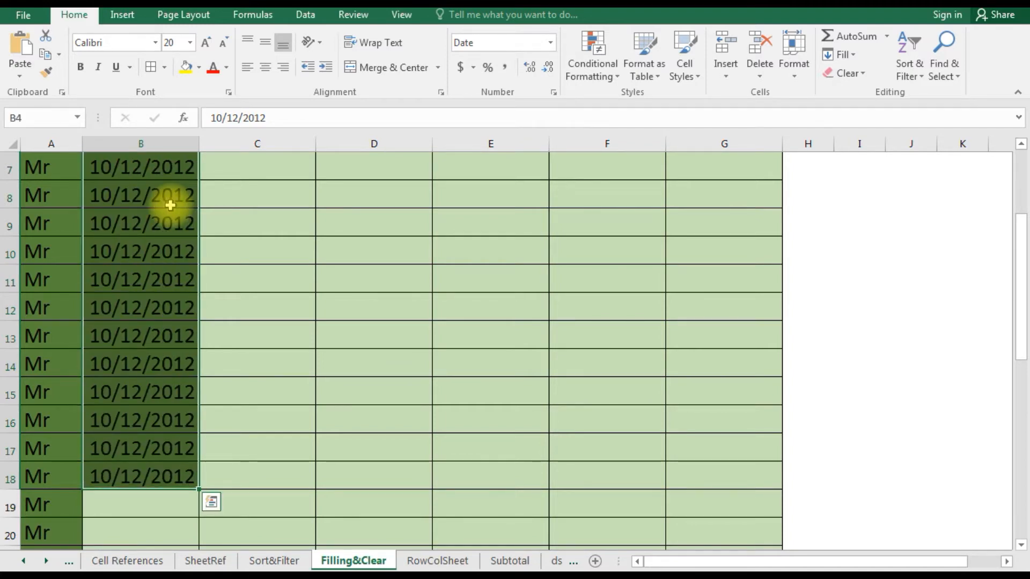
pyautogui.scroll(2, 170, 206)
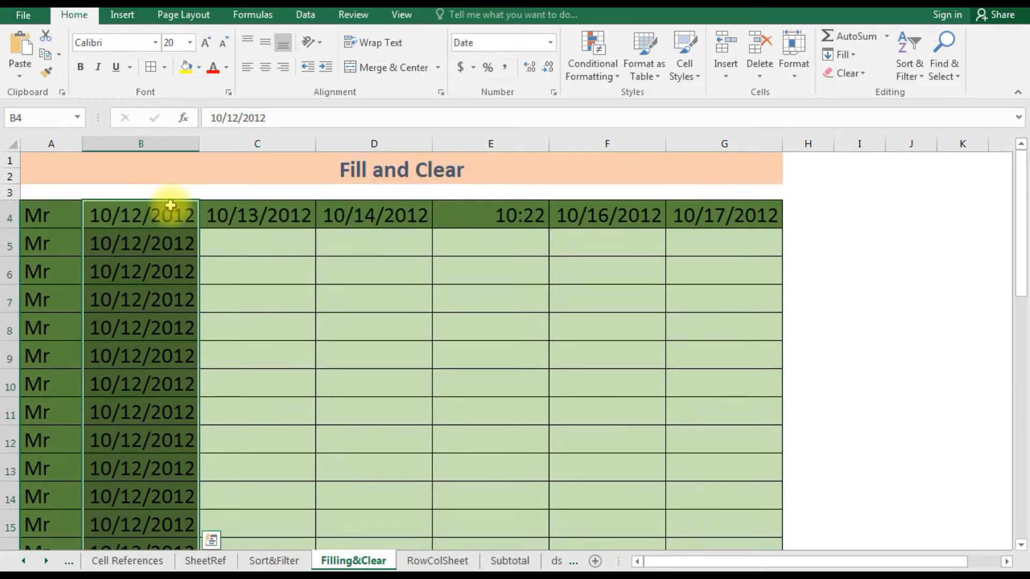
pyautogui.hotkey('ctrl', 'z')
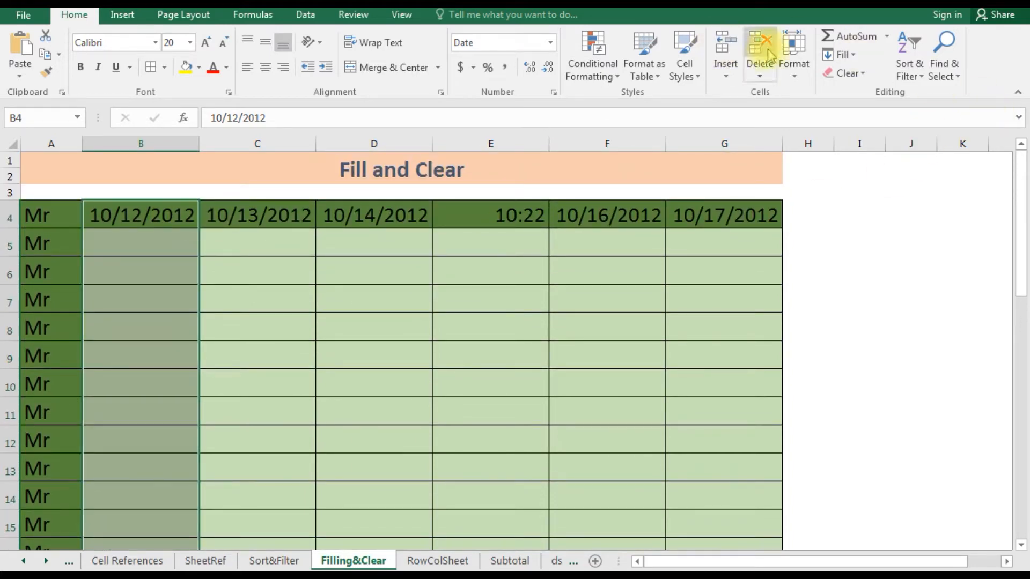
# Step: Fill B4:B18 with a columnwise date series by day with step value 1, and undo it
pyautogui.click(862, 59)
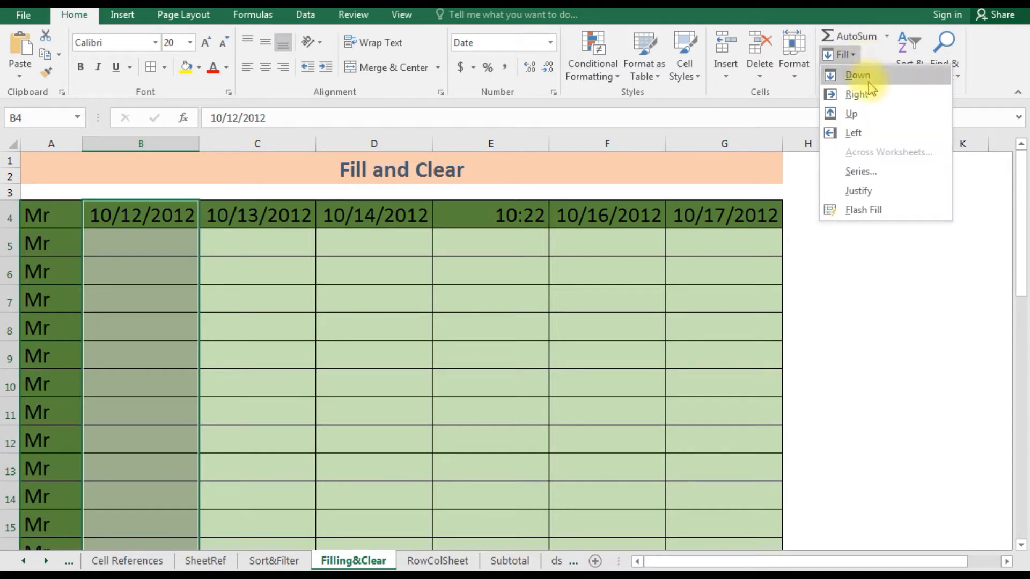
pyautogui.click(876, 170)
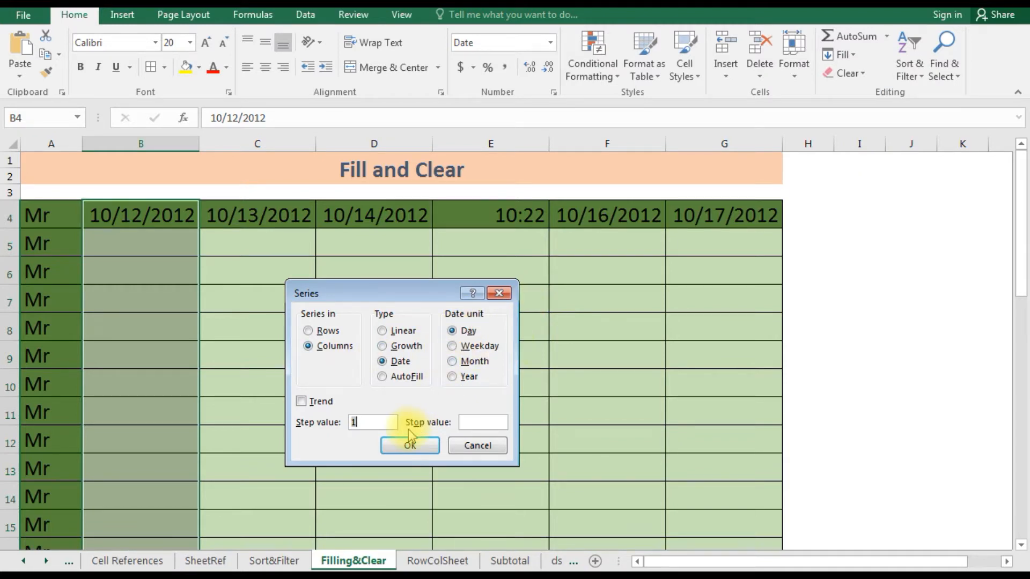
pyautogui.click(417, 448)
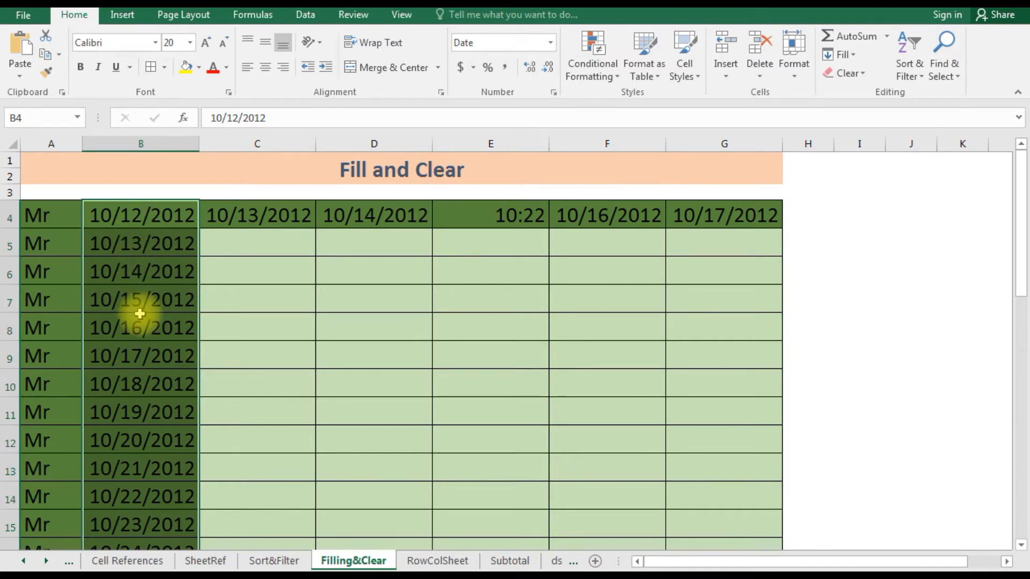
pyautogui.scroll(-2, 140, 314)
pyautogui.scroll(2, 139, 314)
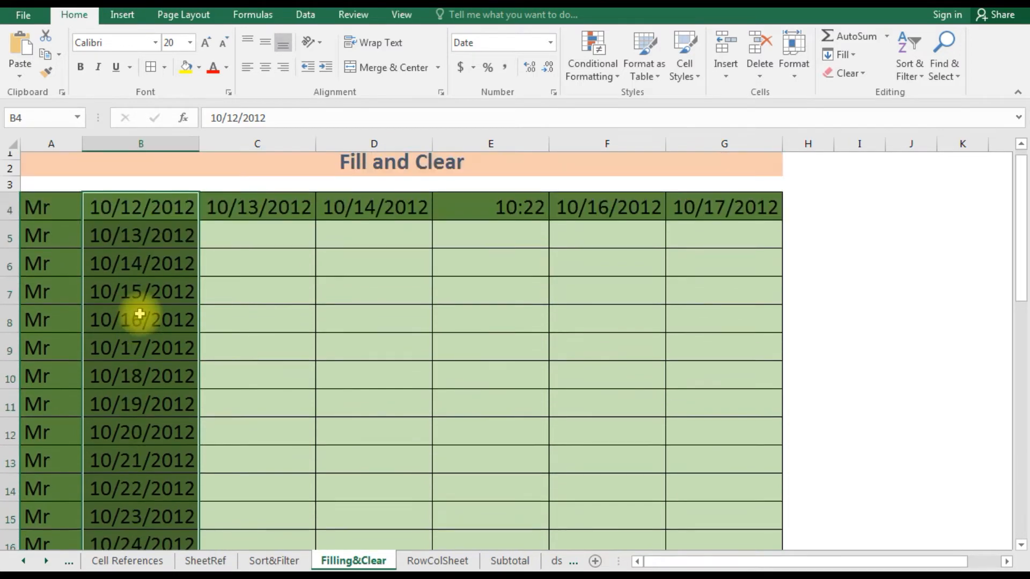
pyautogui.scroll(-1, 139, 314)
pyautogui.scroll(1, 139, 314)
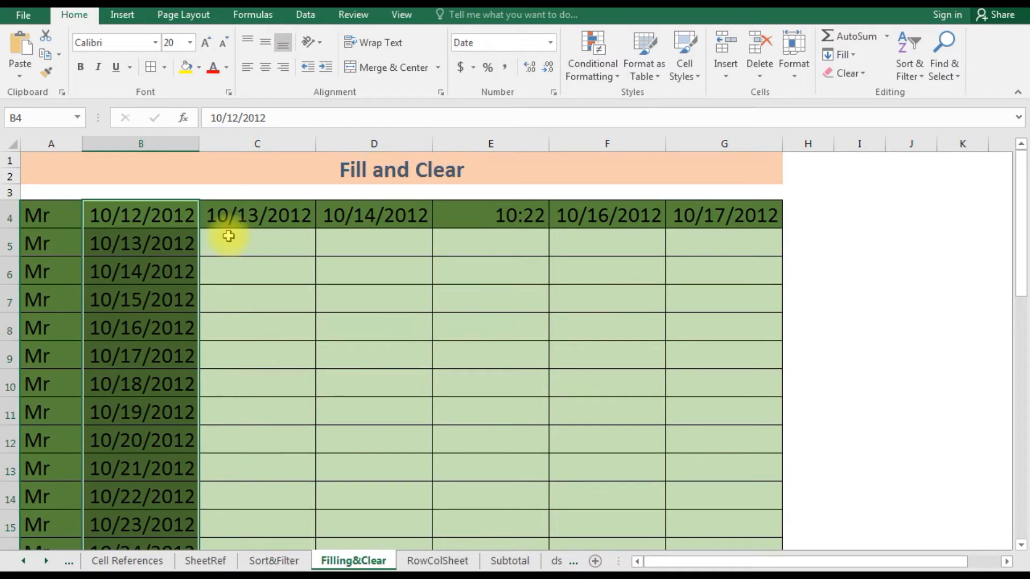
pyautogui.hotkey('ctrl', 'z')
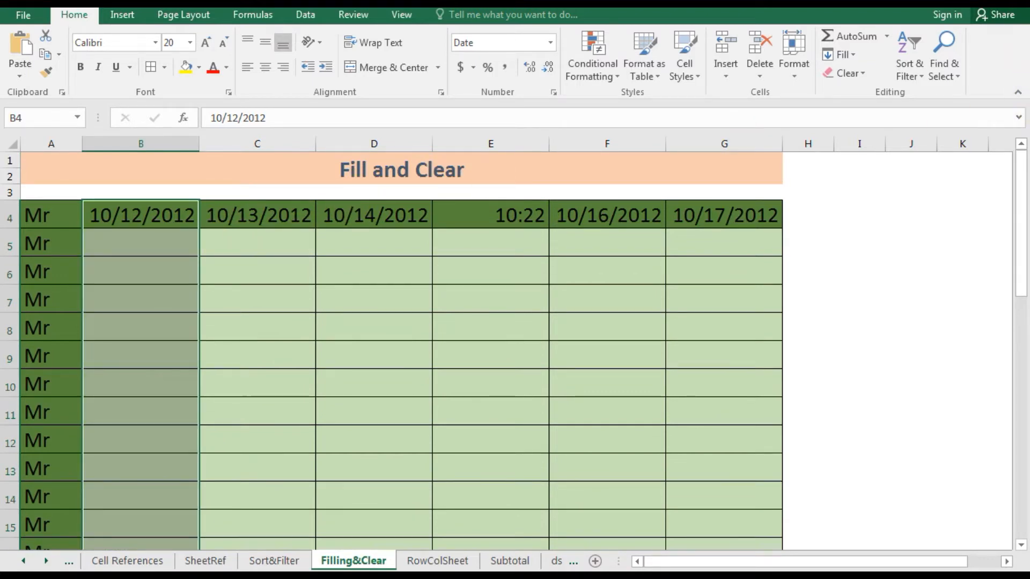
# Step: Fill B4:B18 with a columnwise date series using the Month date unit and step value 1
pyautogui.click(856, 56)
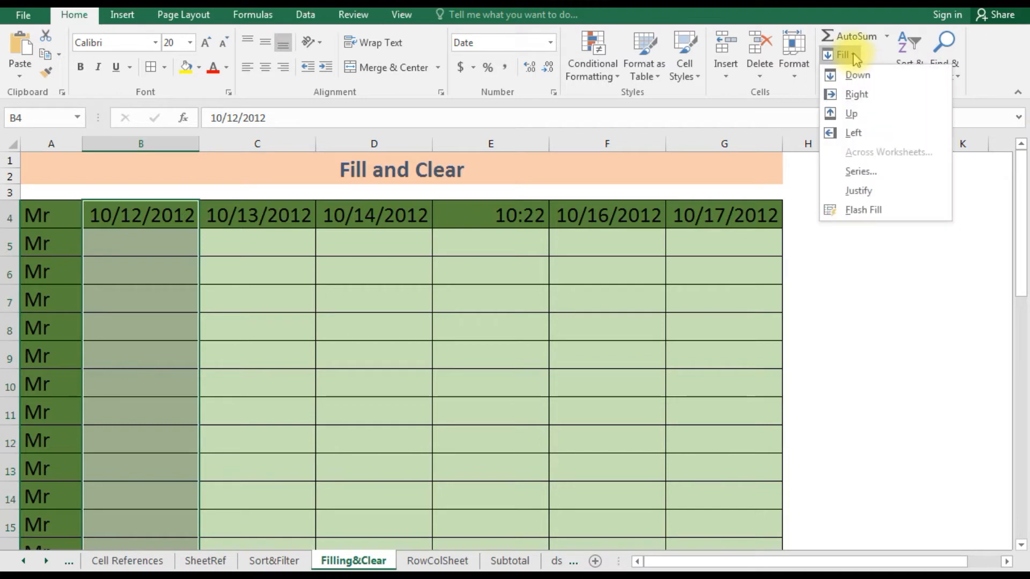
pyautogui.click(869, 174)
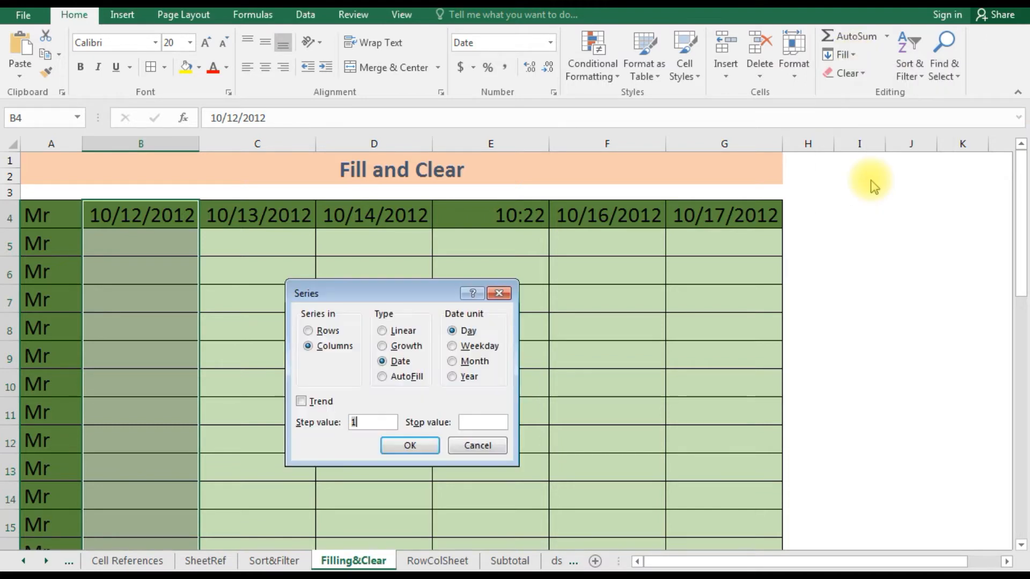
pyautogui.click(467, 377)
pyautogui.click(468, 361)
pyautogui.click(419, 446)
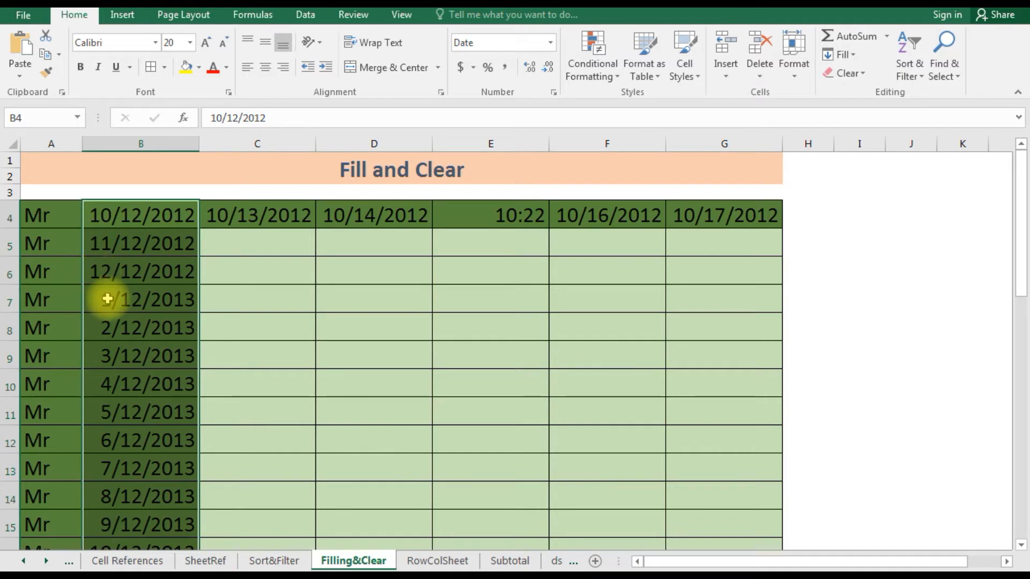
pyautogui.scroll(-2, 107, 298)
pyautogui.scroll(1, 107, 299)
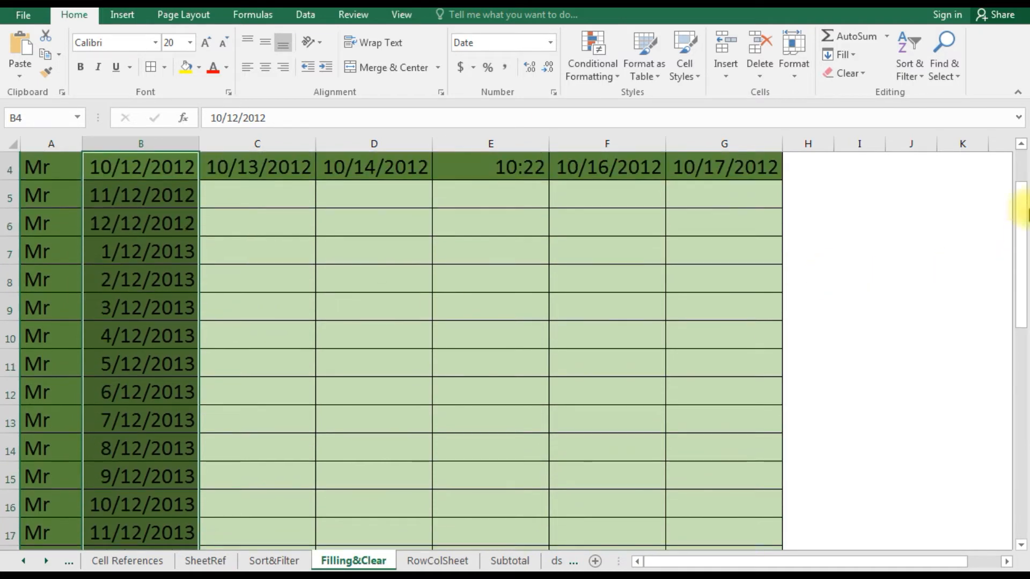
# Step: Fill B4:B18 with a columnwise date series using the Year date unit and step value 1, and undo both the yearly and monthly fills
pyautogui.click(845, 55)
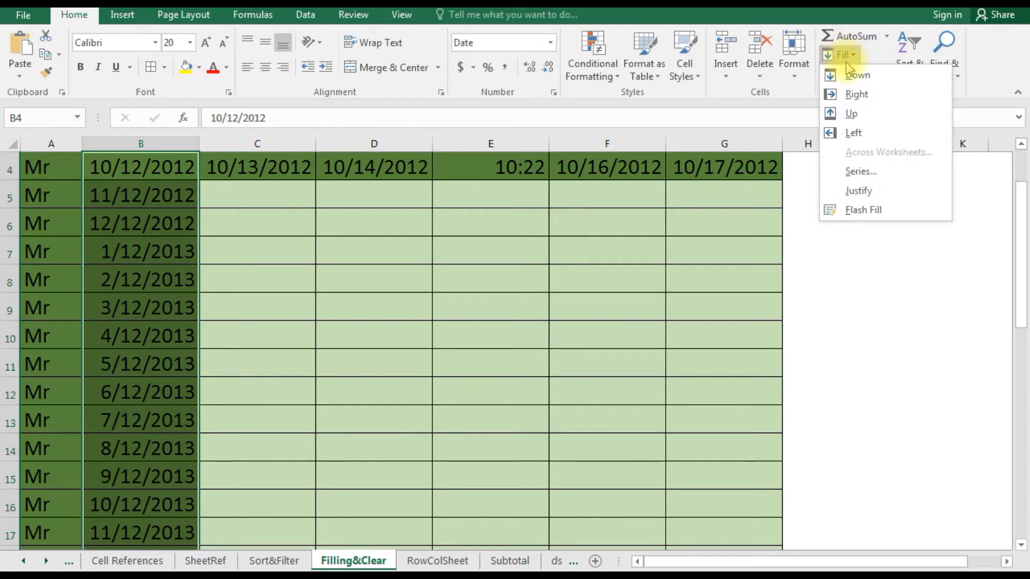
pyautogui.click(858, 170)
pyautogui.click(471, 376)
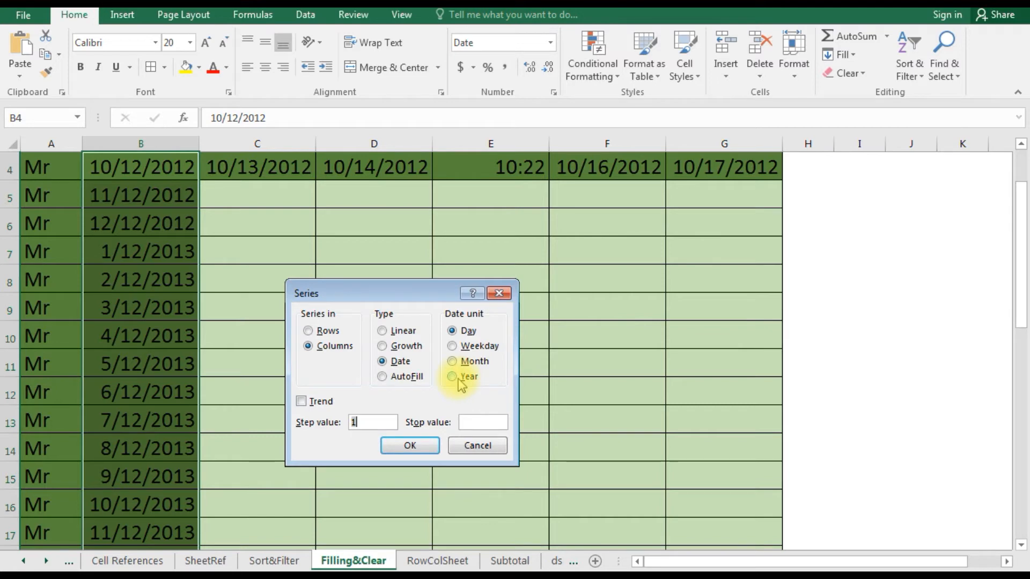
pyautogui.click(421, 441)
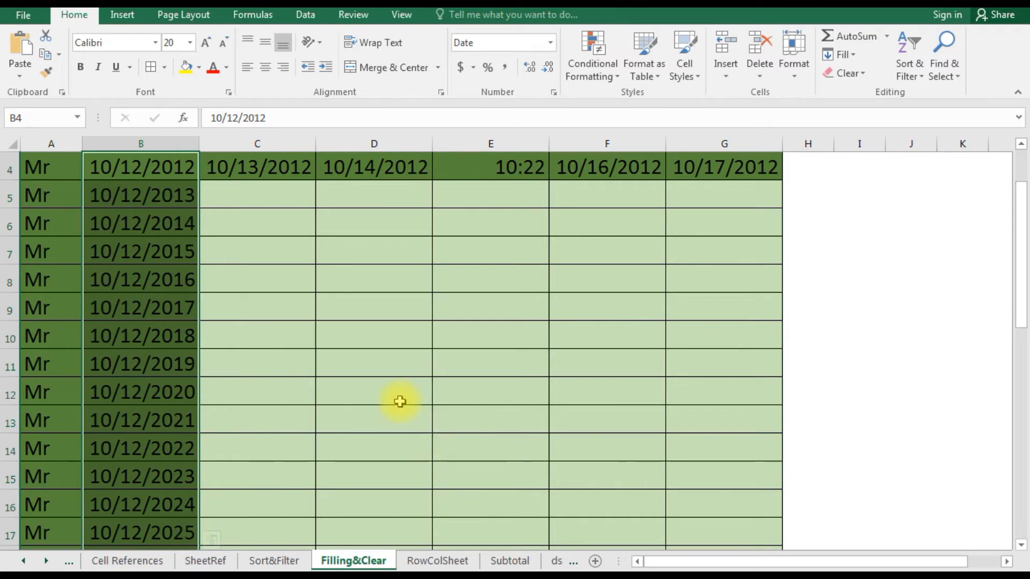
pyautogui.scroll(1, 400, 402)
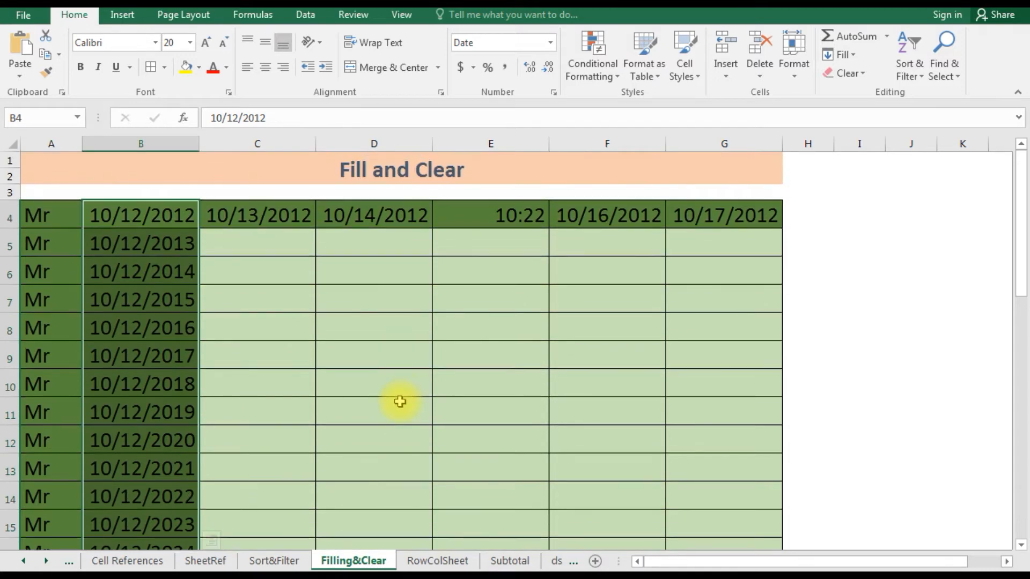
pyautogui.hotkey('ctrl', 'z')
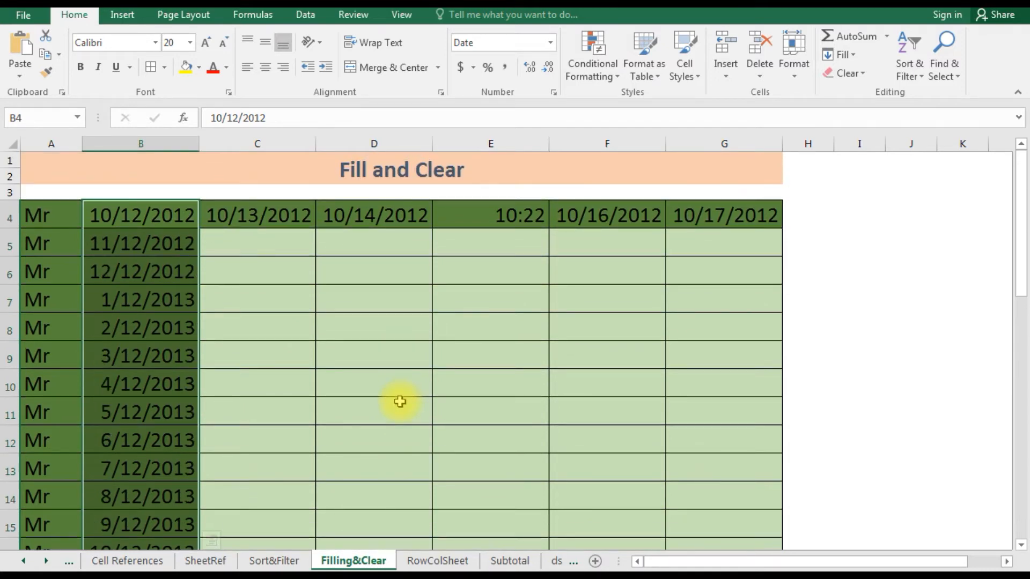
pyautogui.hotkey('ctrl', 'z')
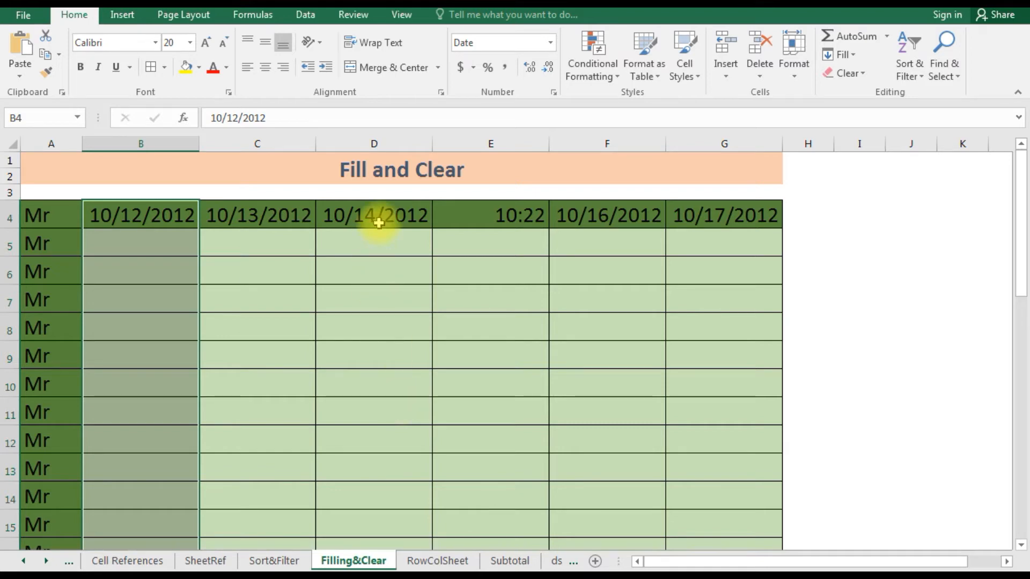
# Step: Copy the time in E4 down through E12 with Fill Down, and undo the fill
pyautogui.click(414, 215)
pyautogui.click(456, 221)
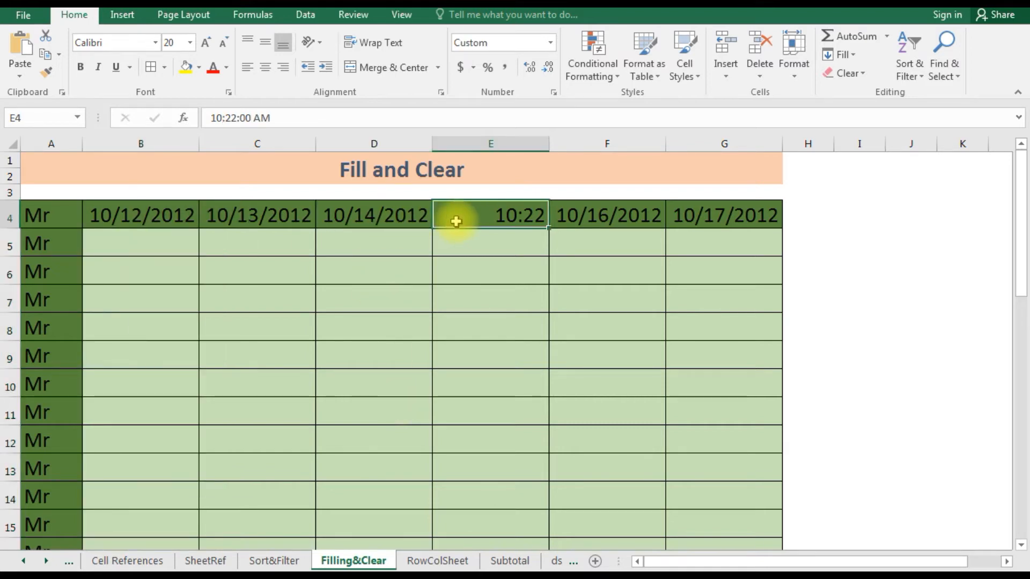
pyautogui.hotkey('shift', 'Down')
pyautogui.hotkey('shift', 'Down')
pyautogui.hotkey('shift', 'Down')
pyautogui.hotkey('shift', 'Down')
pyautogui.hotkey('shift', 'Down')
pyautogui.hotkey('shift', 'Down')
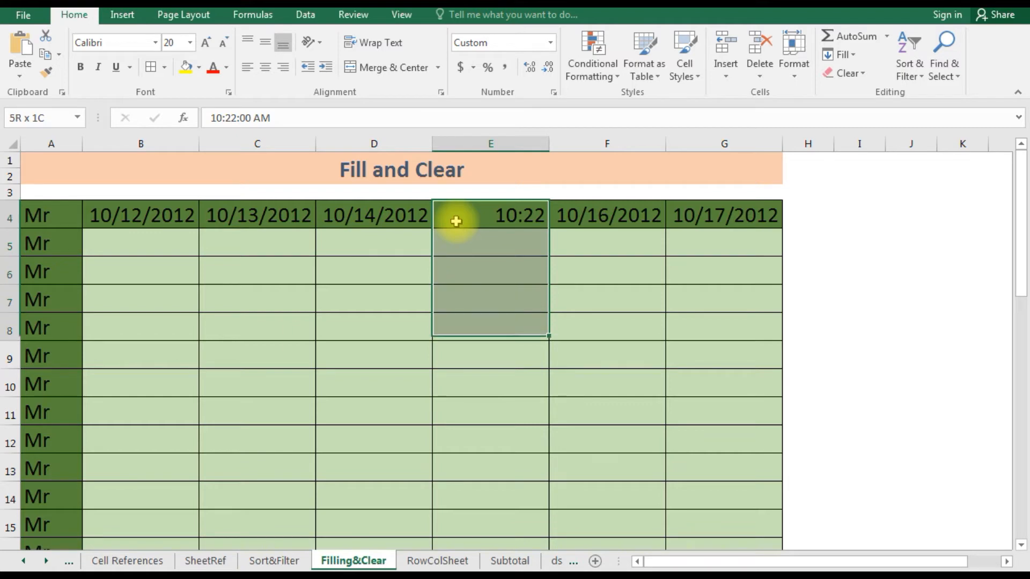
pyautogui.hotkey('shift', 'Down')
pyautogui.hotkey('shift', 'Down')
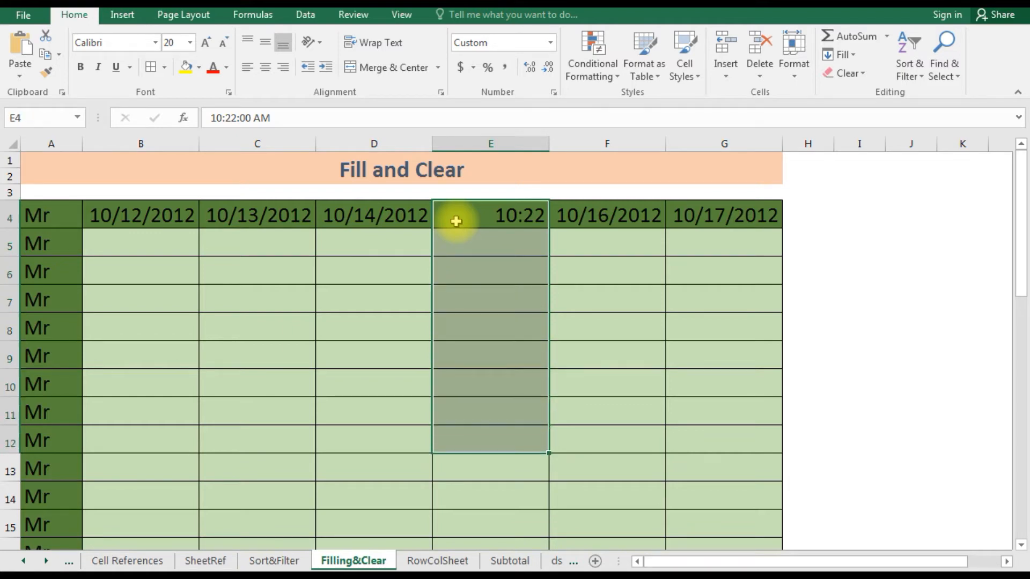
pyautogui.hotkey('ctrl', 'd')
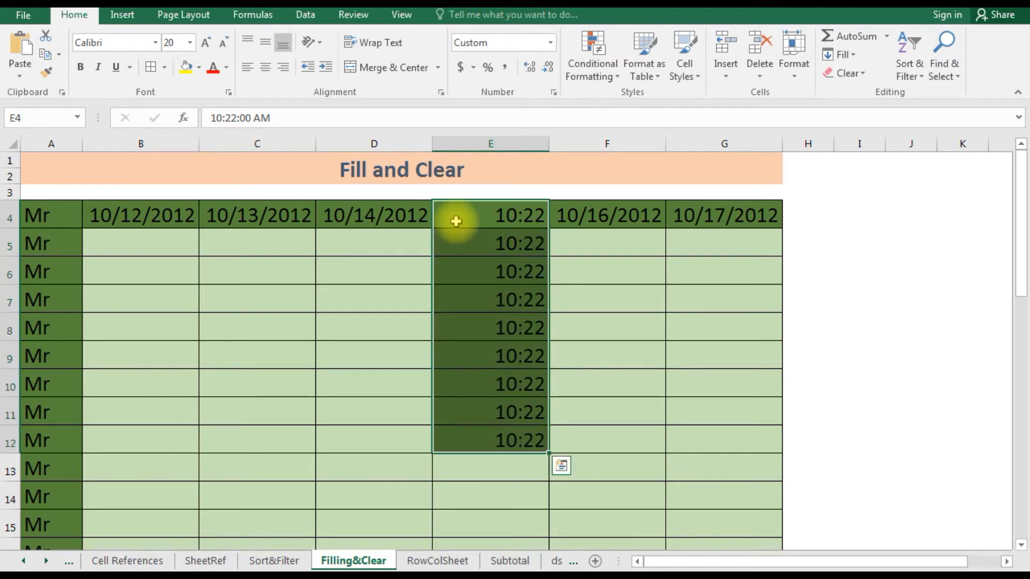
pyautogui.hotkey('ctrl', 'z')
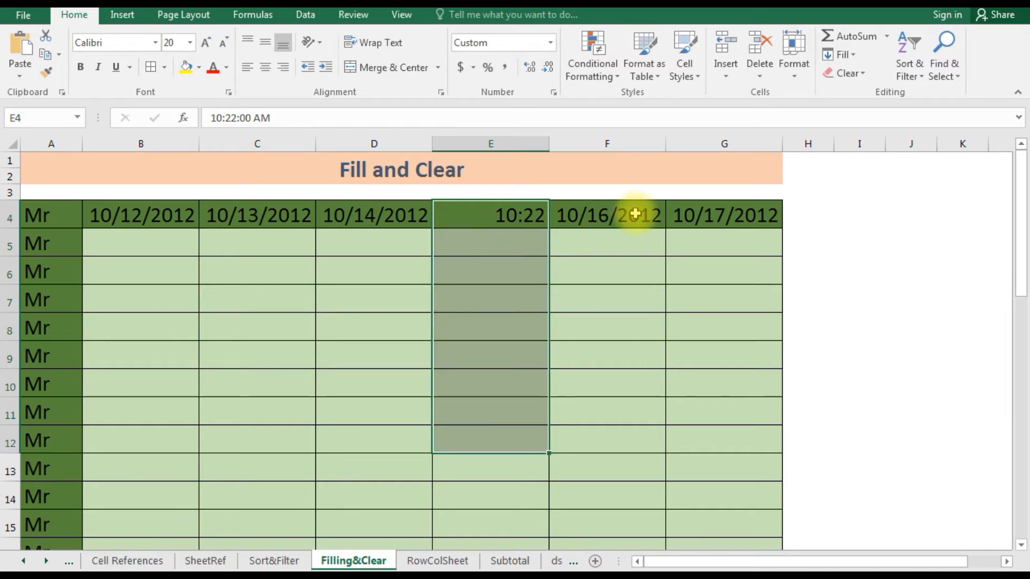
# Step: Extend the time in E4 down through E13 as an hourly series with the fill handle, and undo it
pyautogui.click(476, 214)
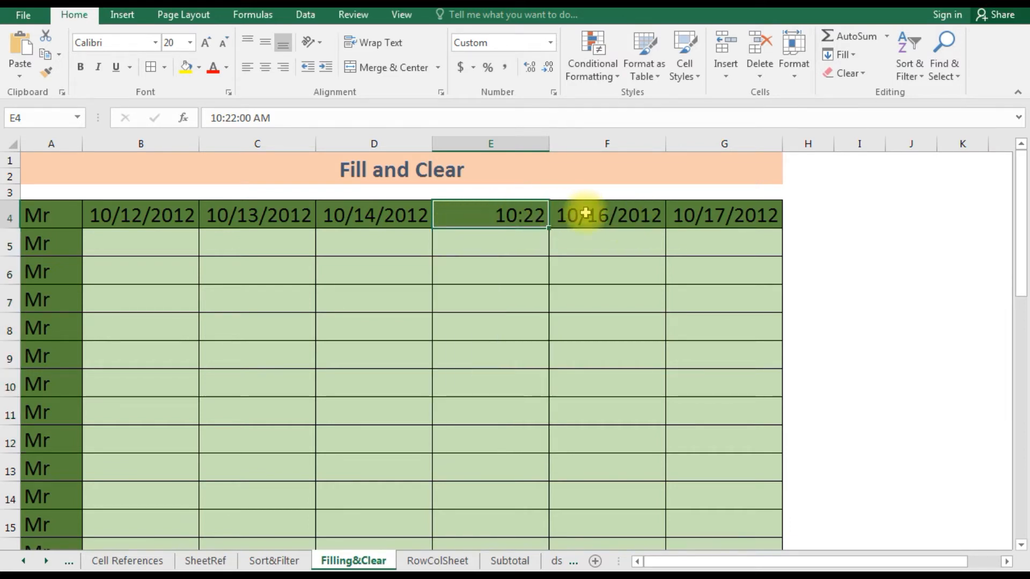
pyautogui.moveTo(550, 228); pyautogui.dragTo(551, 475)
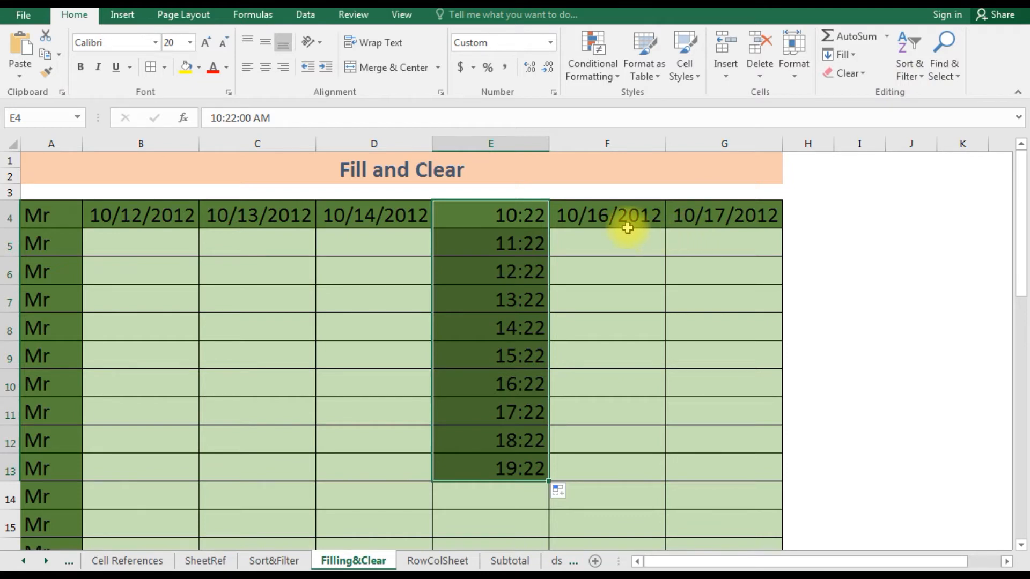
pyautogui.hotkey('ctrl', 'z')
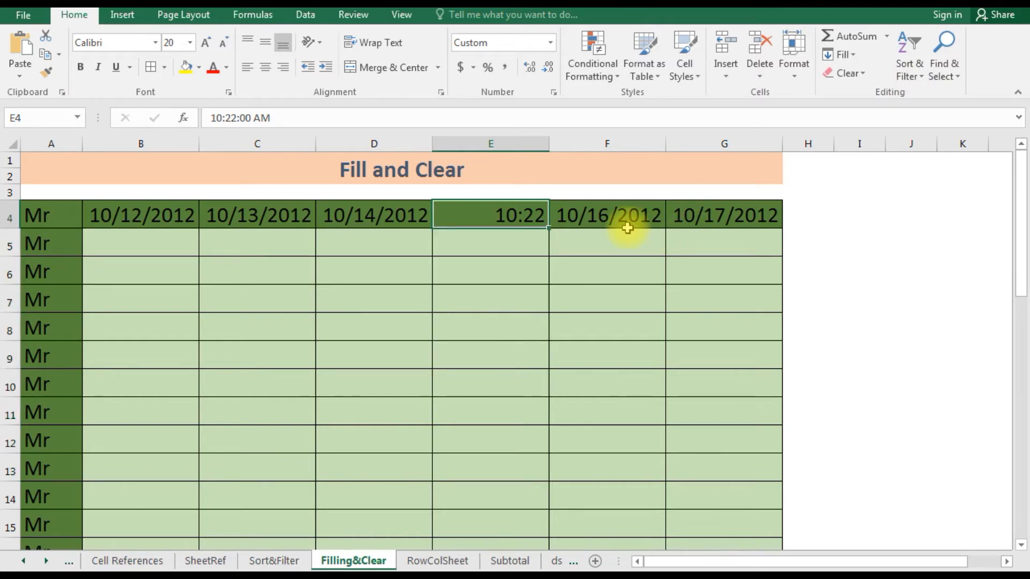
# Step: Enter "monday" in cell H4, just outside the table
pyautogui.click(845, 217)
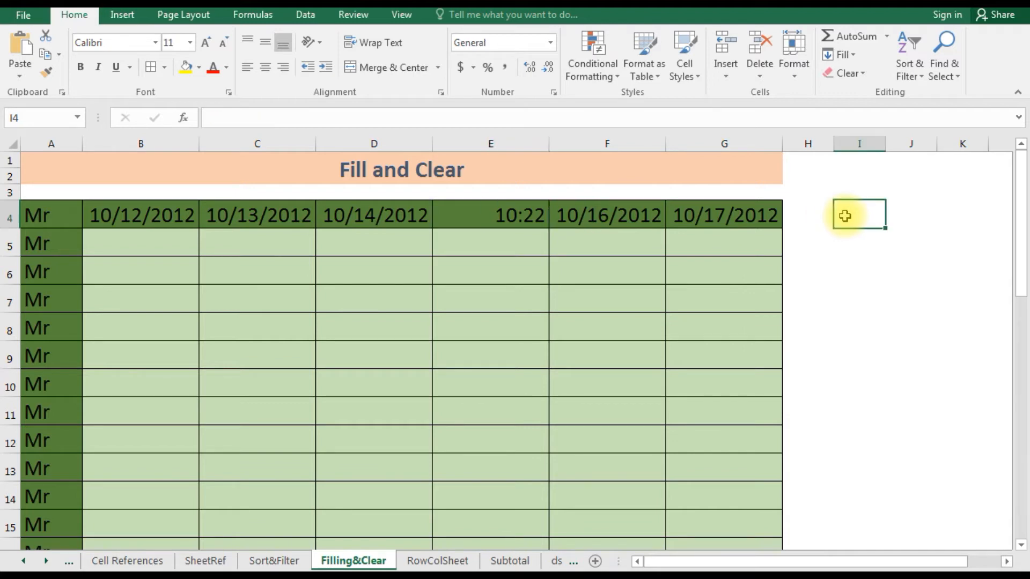
pyautogui.press('Left')
pyautogui.write('monday')
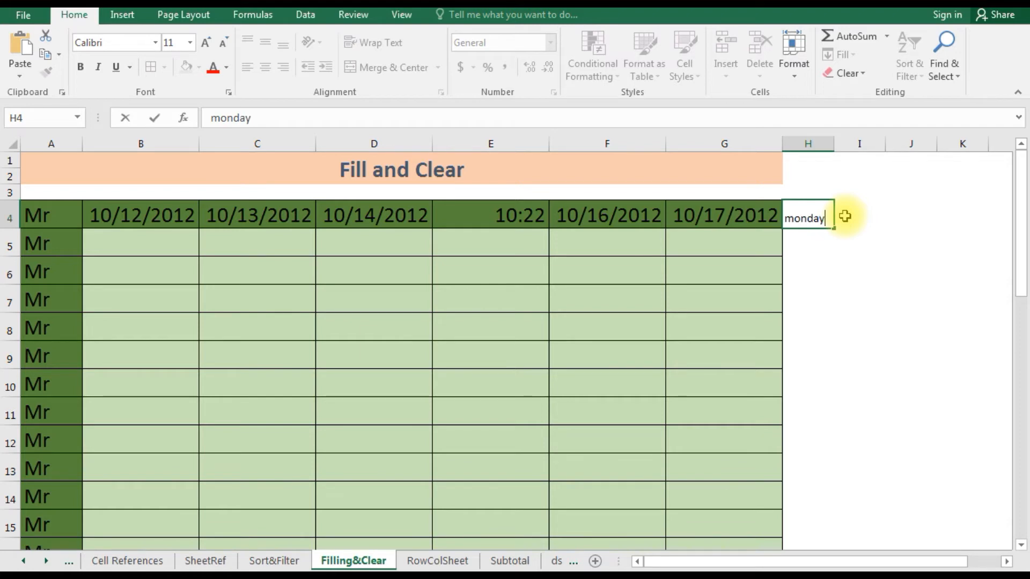
pyautogui.click(845, 216)
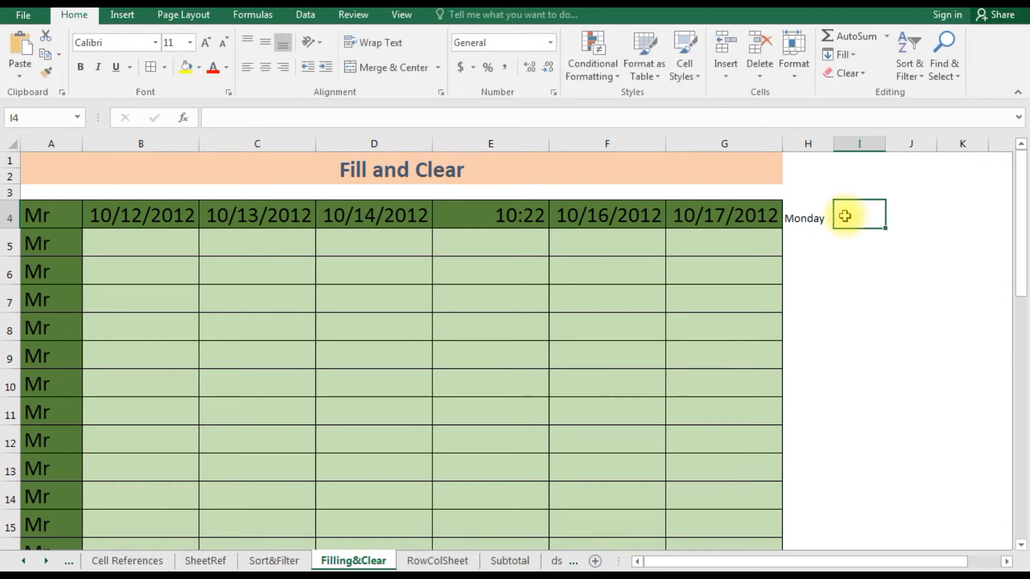
# Step: Copy Monday from H4 down through H12 with Fill Down, and undo the fill
pyautogui.press('Left')
pyautogui.hotkey('shift', 'Down')
pyautogui.hotkey('shift', 'Down')
pyautogui.hotkey('shift', 'Down')
pyautogui.hotkey('shift', 'Down')
pyautogui.hotkey('shift', 'Down')
pyautogui.hotkey('shift', 'Down')
pyautogui.hotkey('shift', 'Down')
pyautogui.hotkey('shift', 'Down')
pyautogui.hotkey('ctrl', 'd')
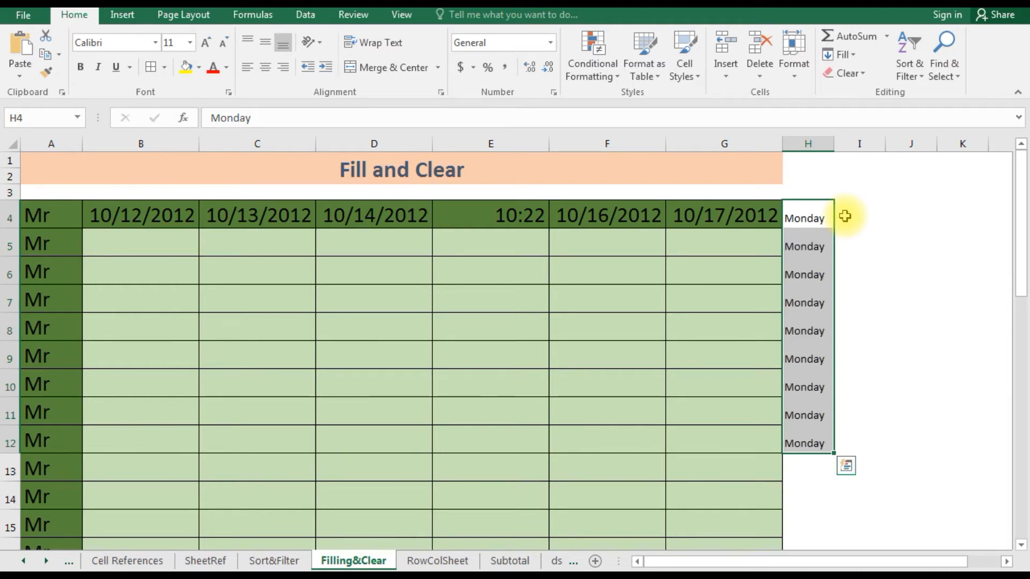
pyautogui.hotkey('ctrl', 'z')
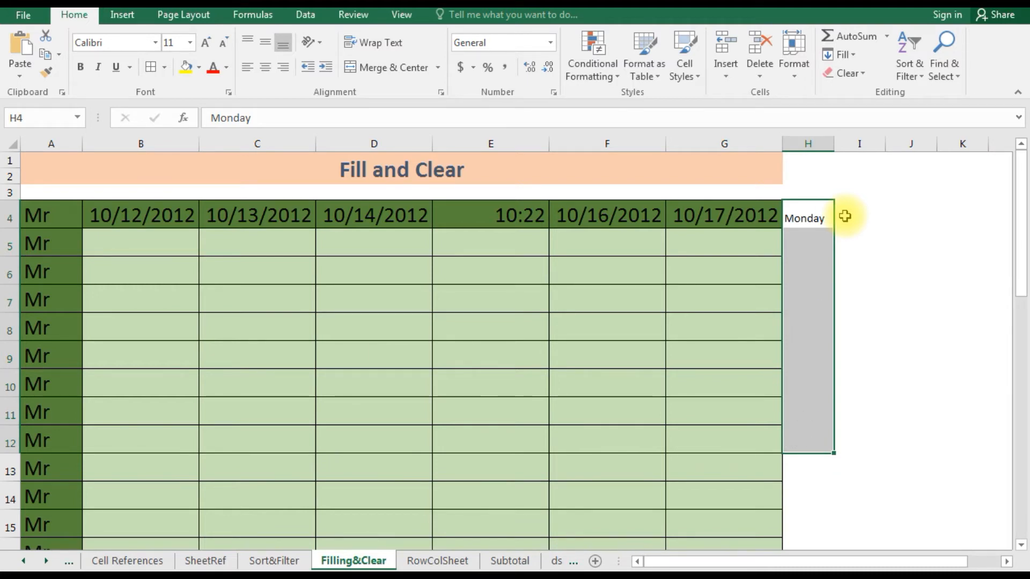
# Step: Extend Monday in H4 down through H12 as a weekday series with the fill handle, and autofit column H
pyautogui.click(809, 216)
pyautogui.moveTo(832, 232); pyautogui.dragTo(843, 452)
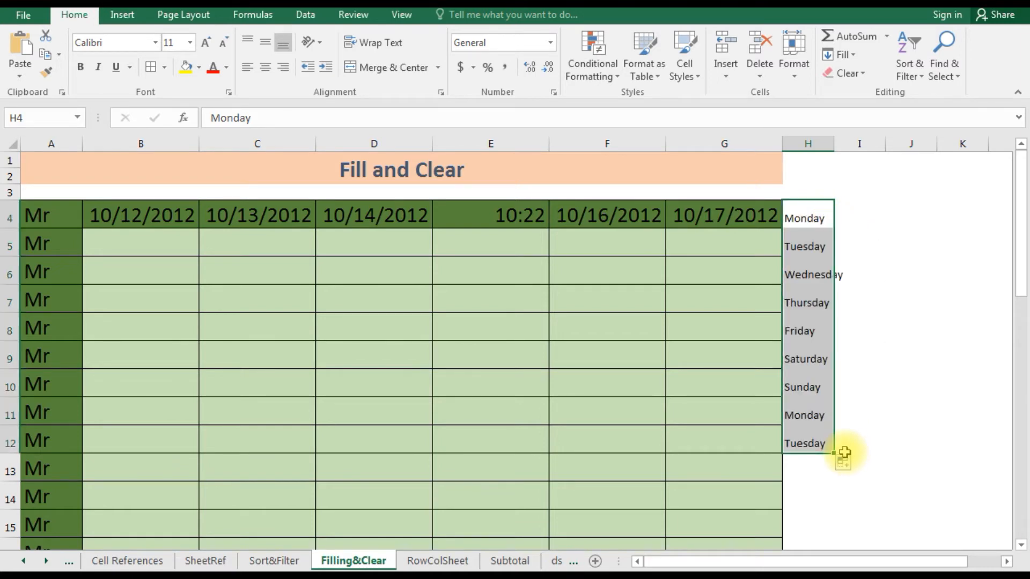
pyautogui.doubleClick(835, 142)
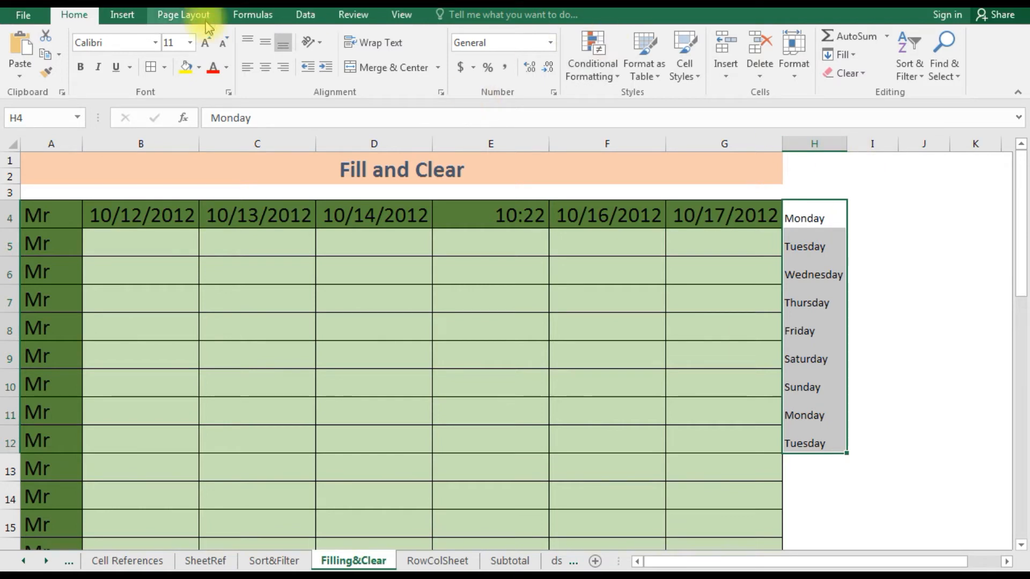
# Step: Increase the font size of the weekday names in H4:H12 to 22 and autofit column H to the enlarged text
pyautogui.click(205, 43)
pyautogui.click(205, 43)
pyautogui.click(206, 43)
pyautogui.click(205, 43)
pyautogui.click(205, 42)
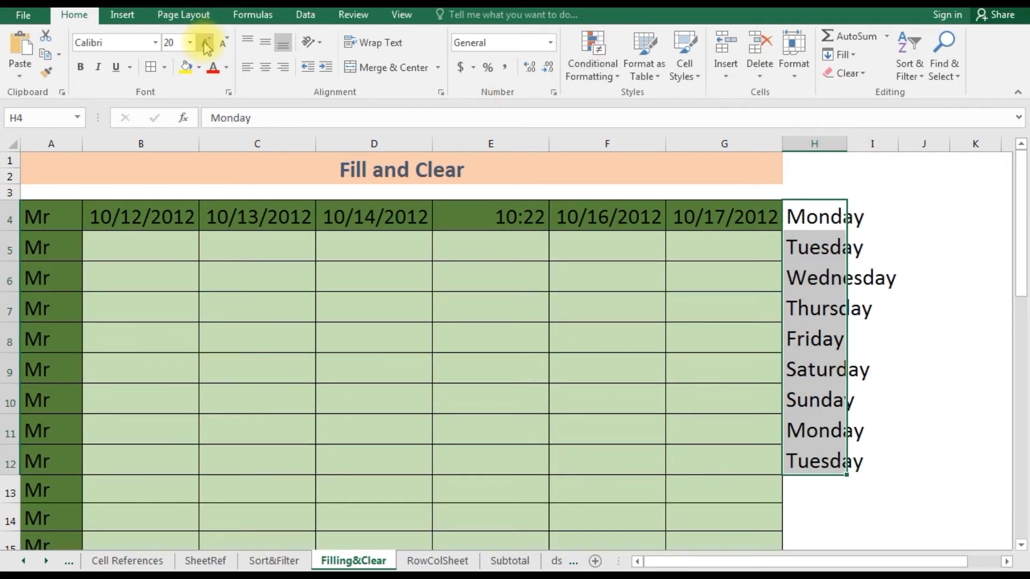
pyautogui.click(205, 43)
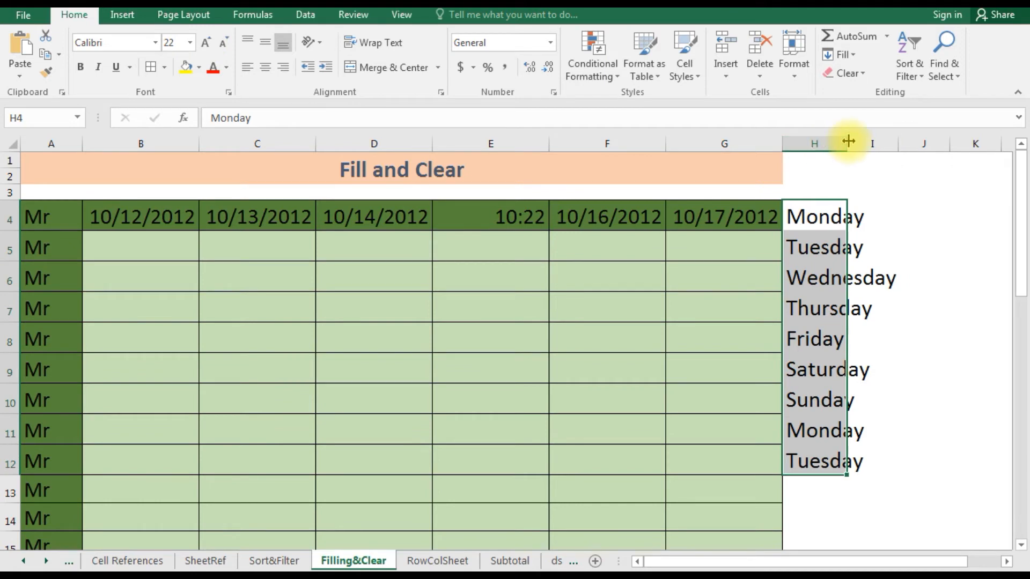
pyautogui.doubleClick(848, 141)
pyautogui.click(925, 216)
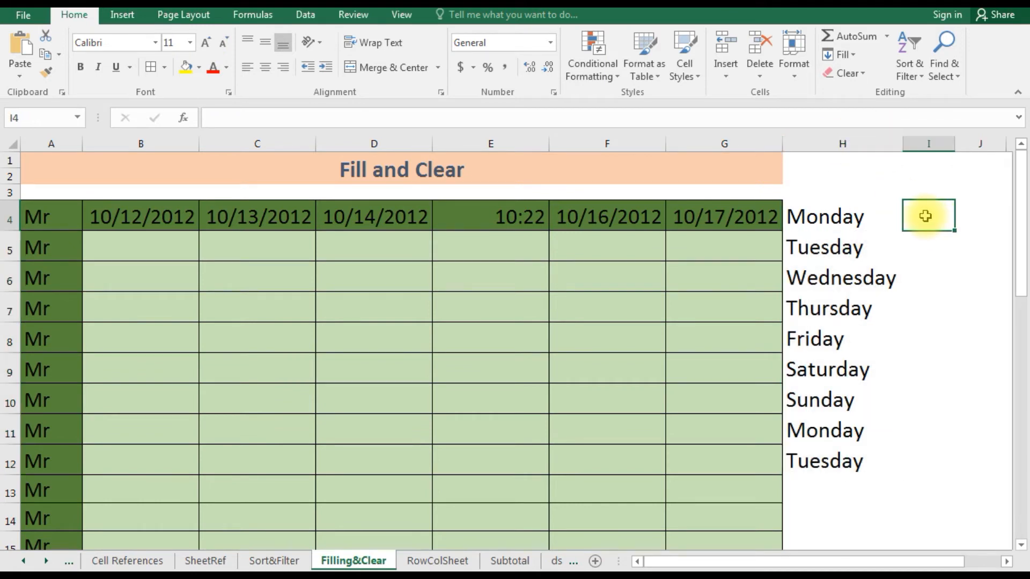
# Step: Replace the entry in H4 with "sat" and extend it down through H12 as an abbreviated weekday series with the fill handle
pyautogui.click(852, 214)
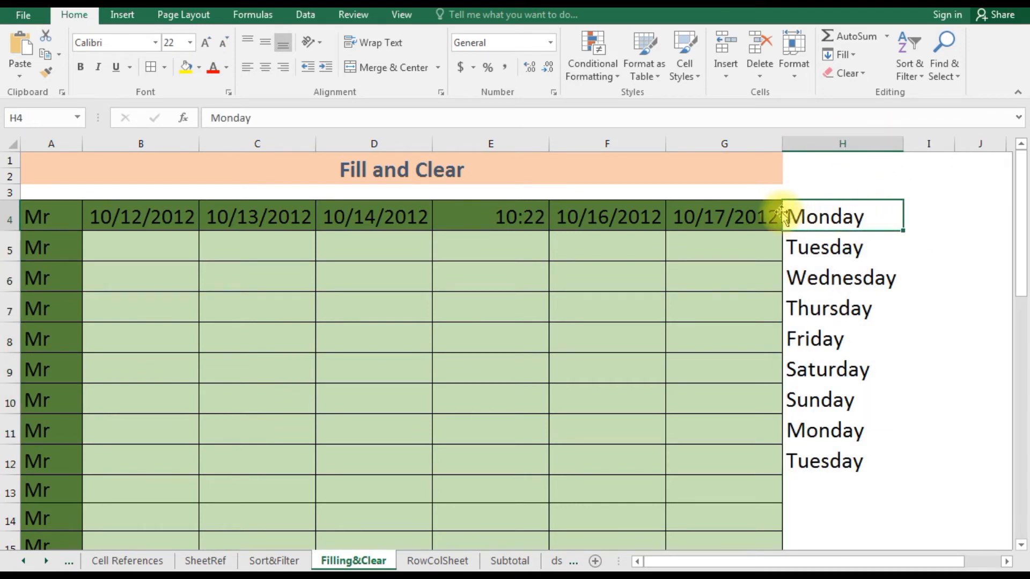
pyautogui.write('s')
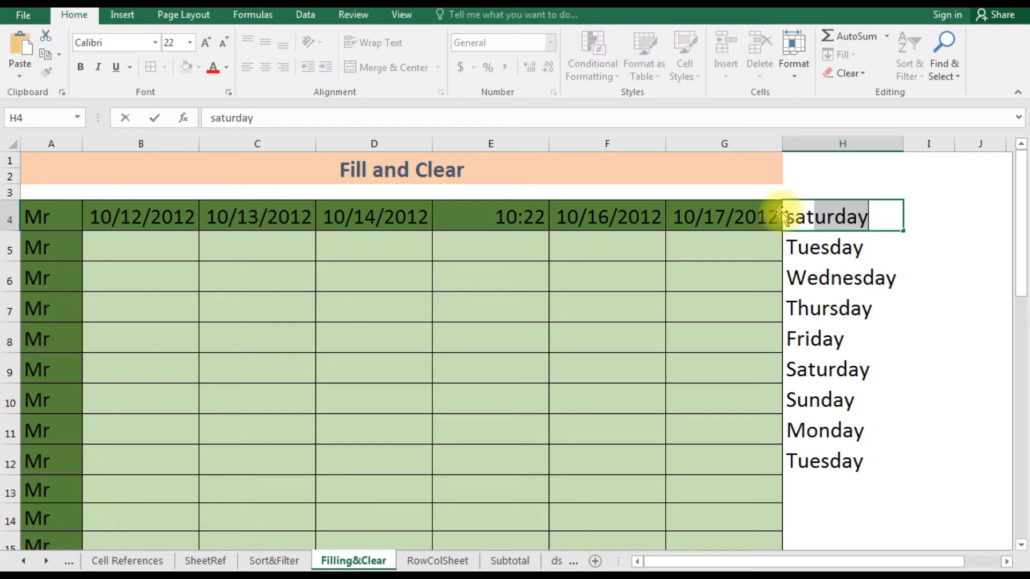
pyautogui.write('at')
pyautogui.press('BackSpace')
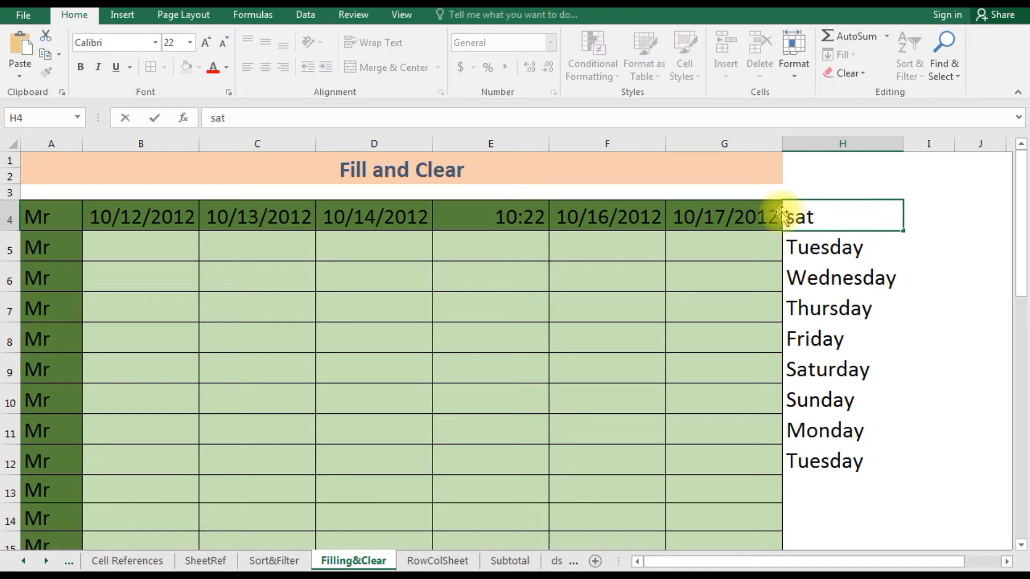
pyautogui.press('Return')
pyautogui.press('Up')
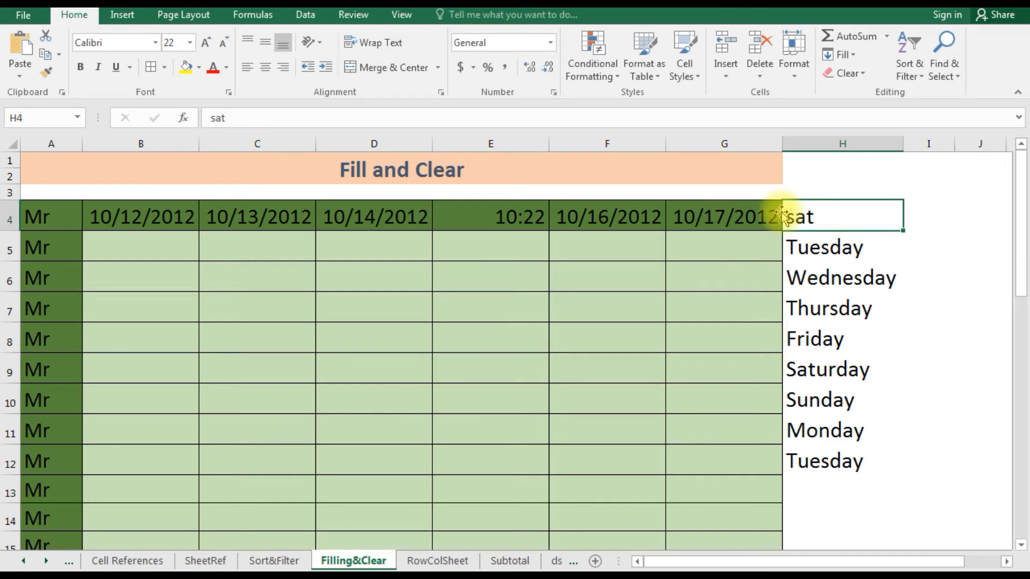
pyautogui.moveTo(905, 233); pyautogui.dragTo(881, 461)
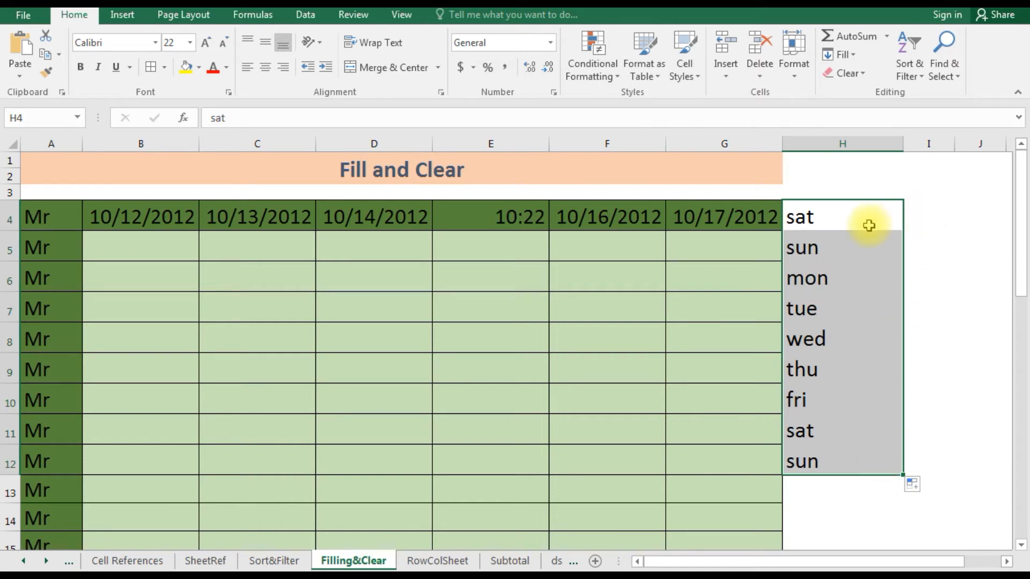
# Step: Replace the date in F4 with "jan" and extend it down through F12 as an abbreviated month series with the fill handle
pyautogui.click(528, 216)
pyautogui.click(594, 215)
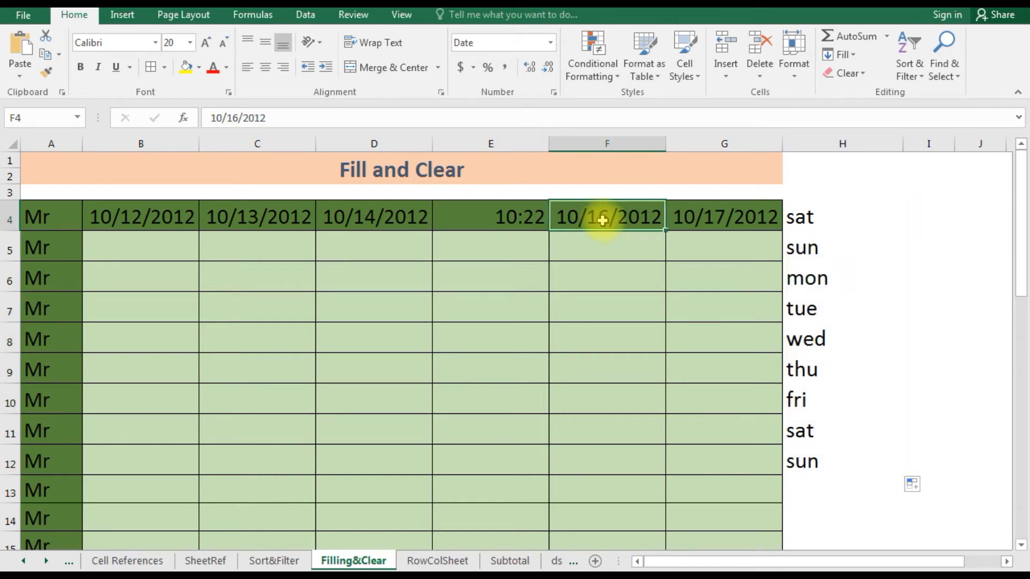
pyautogui.write('jan')
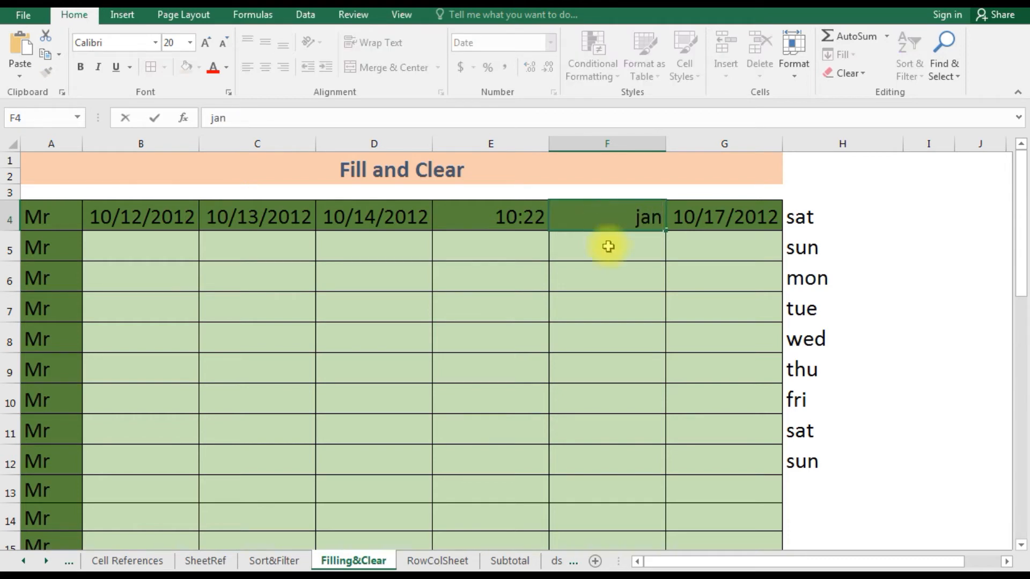
pyautogui.doubleClick(620, 214)
pyautogui.click(617, 270)
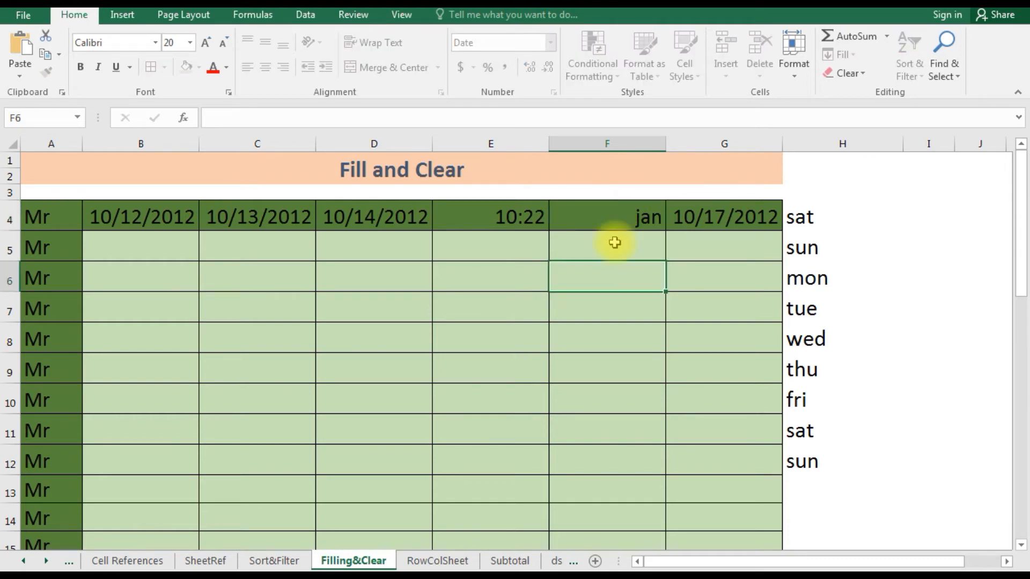
pyautogui.click(615, 214)
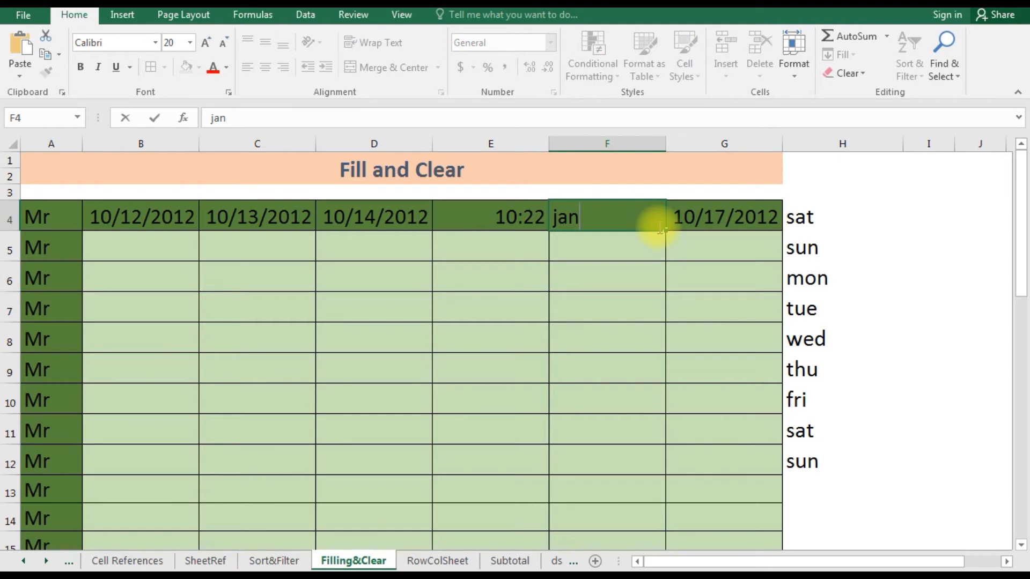
pyautogui.click(613, 266)
pyautogui.click(629, 222)
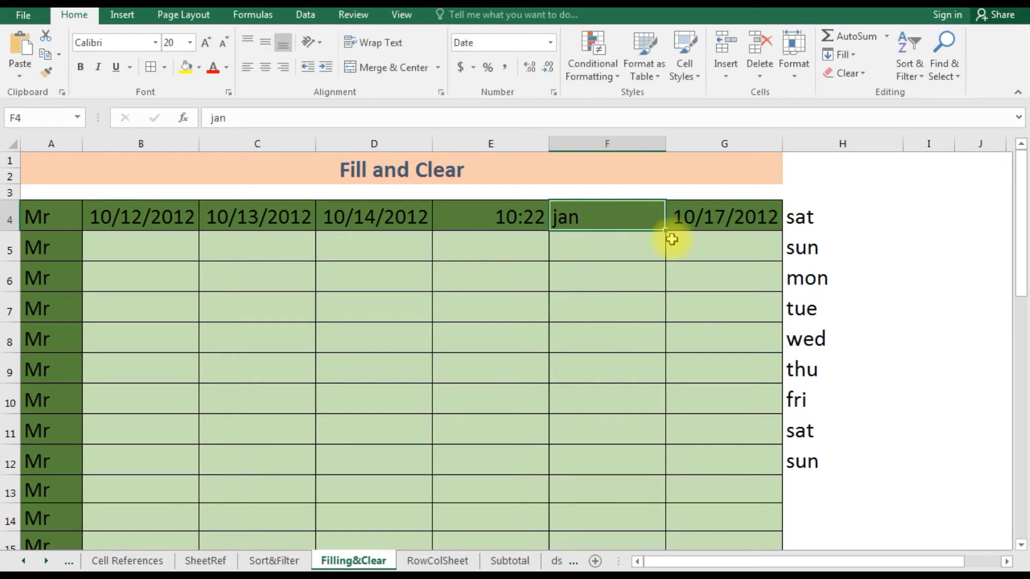
pyautogui.moveTo(664, 229); pyautogui.dragTo(647, 471)
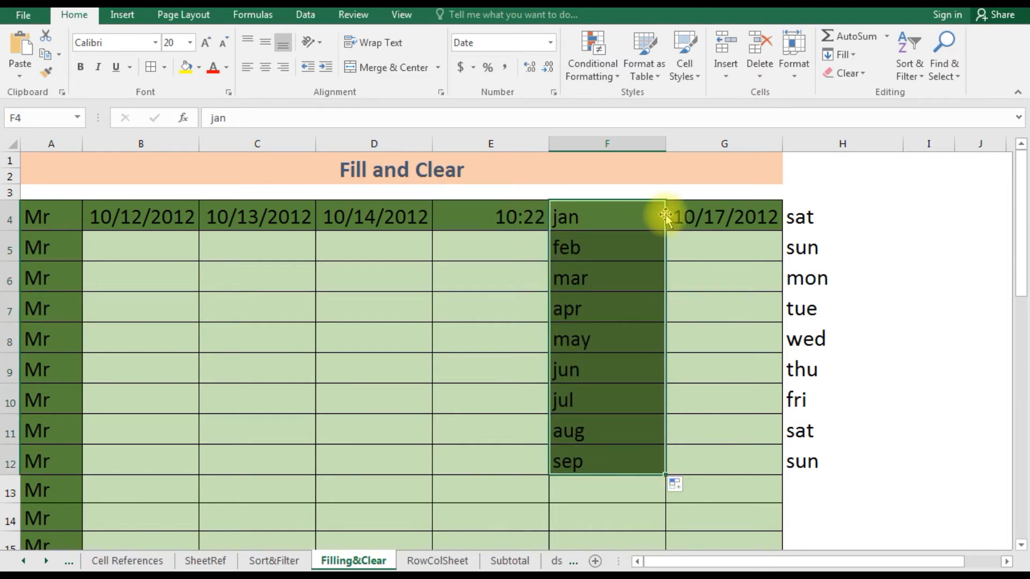
# Step: Replace the date in G4 with the number 1
pyautogui.click(699, 215)
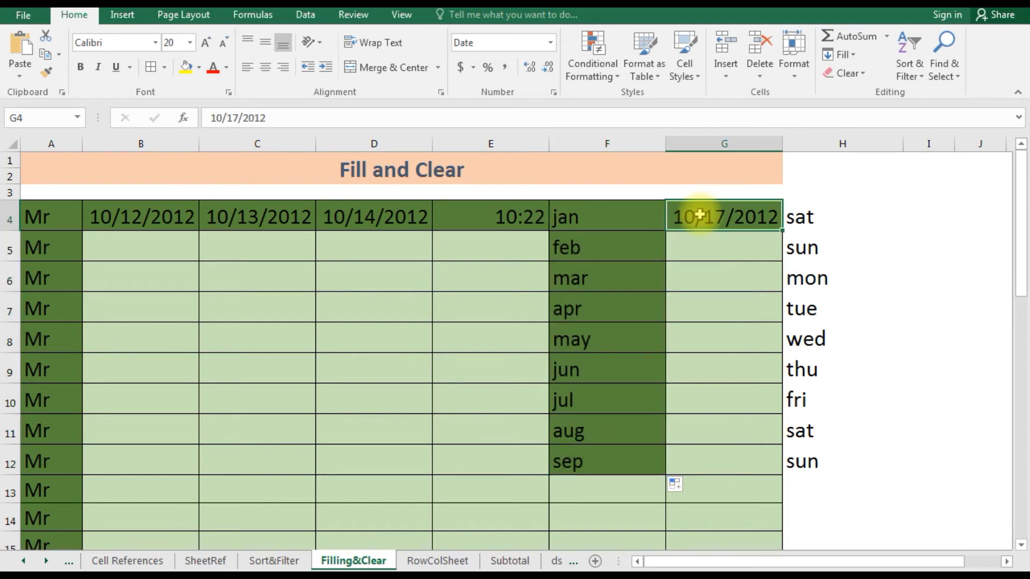
pyautogui.write('1')
pyautogui.press('Left')
pyautogui.press('Right')
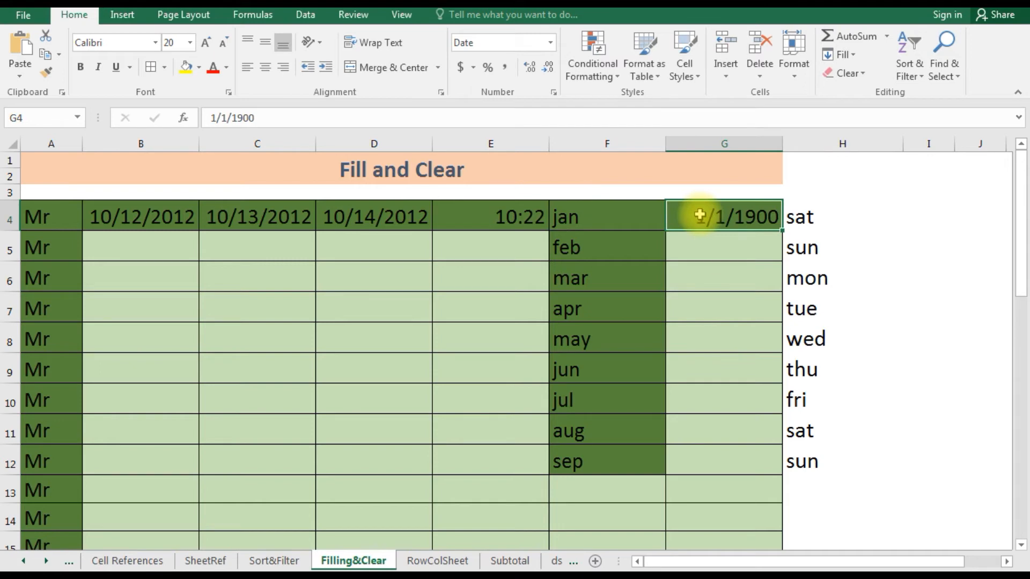
# Step: Enter 1 in I4 and 2 in I5, beside the weekday column
pyautogui.press('Down')
pyautogui.press('Right')
pyautogui.press('Up')
pyautogui.press('Right')
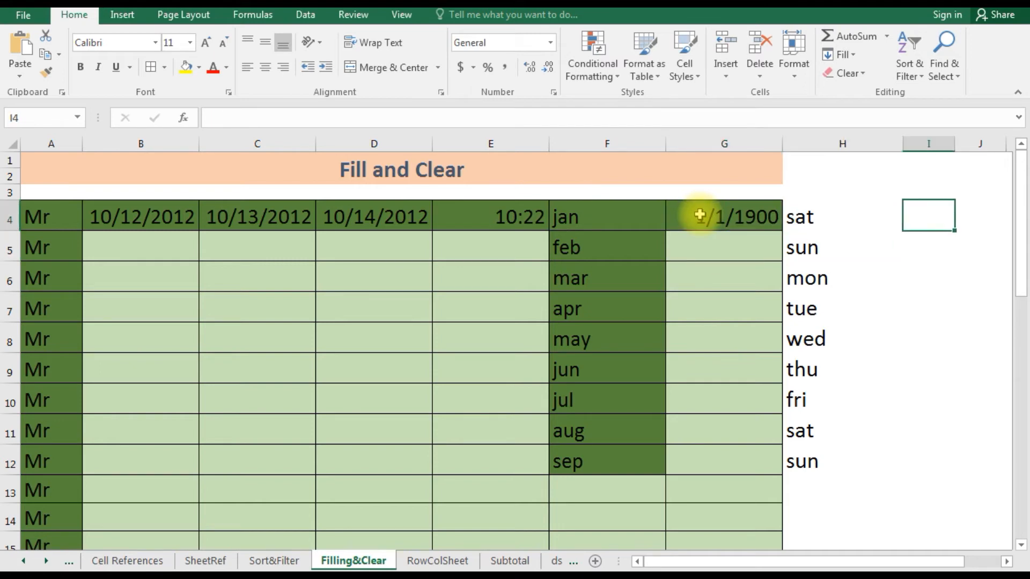
pyautogui.write('1')
pyautogui.press('Return')
pyautogui.write('2')
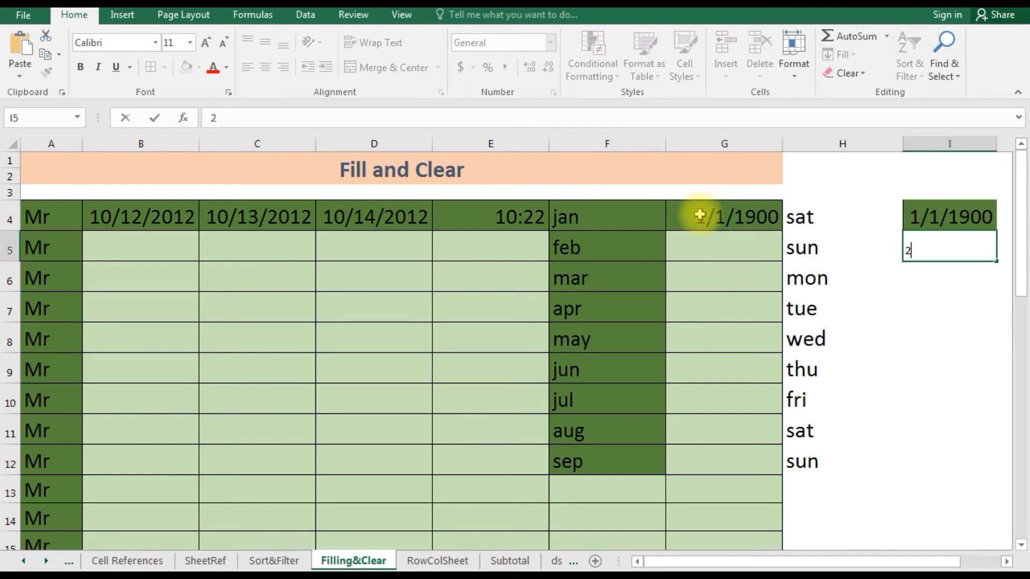
pyautogui.press('Return')
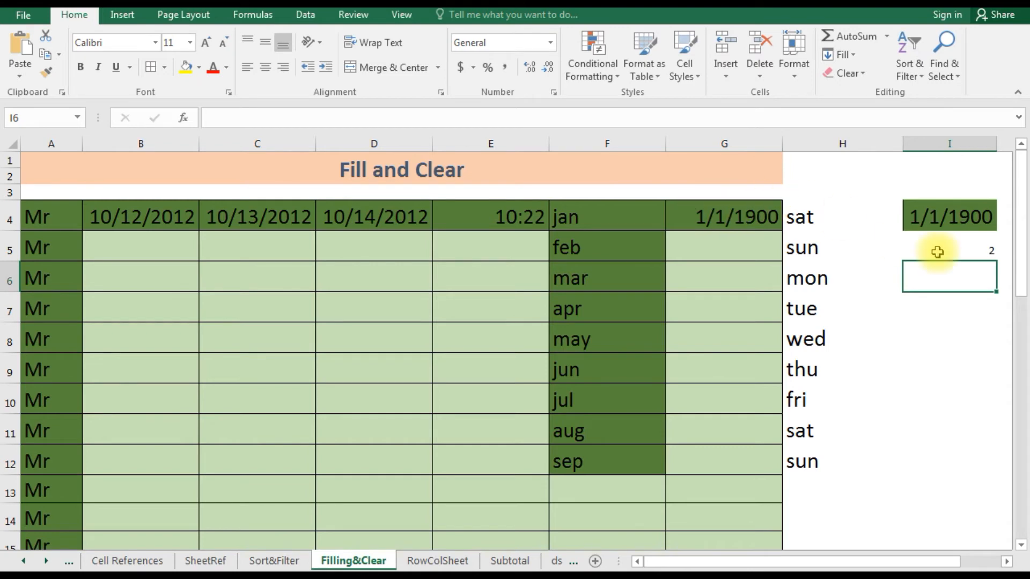
# Step: Set the number format of I4 to General
pyautogui.click(947, 216)
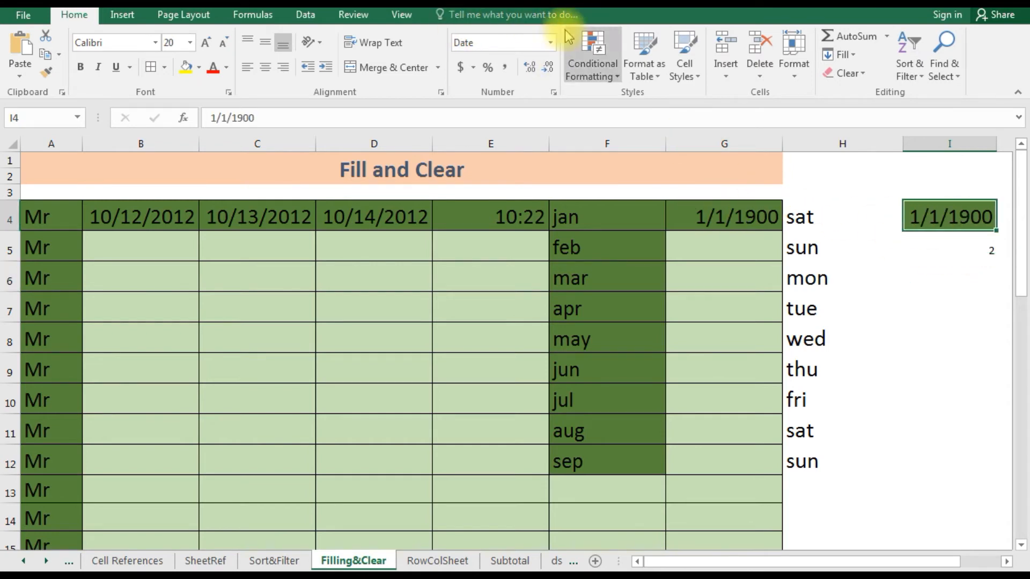
pyautogui.click(551, 43)
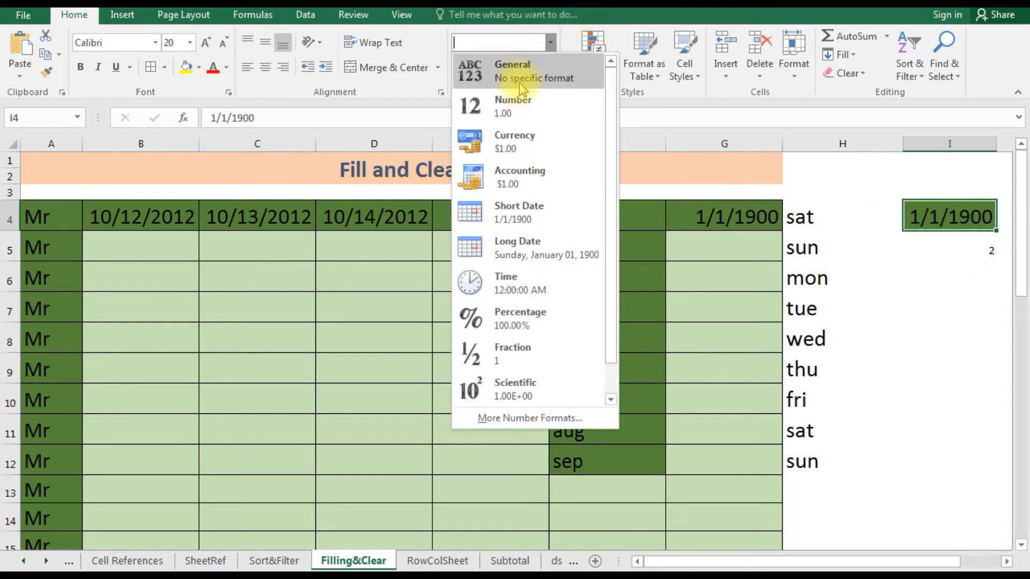
pyautogui.click(524, 76)
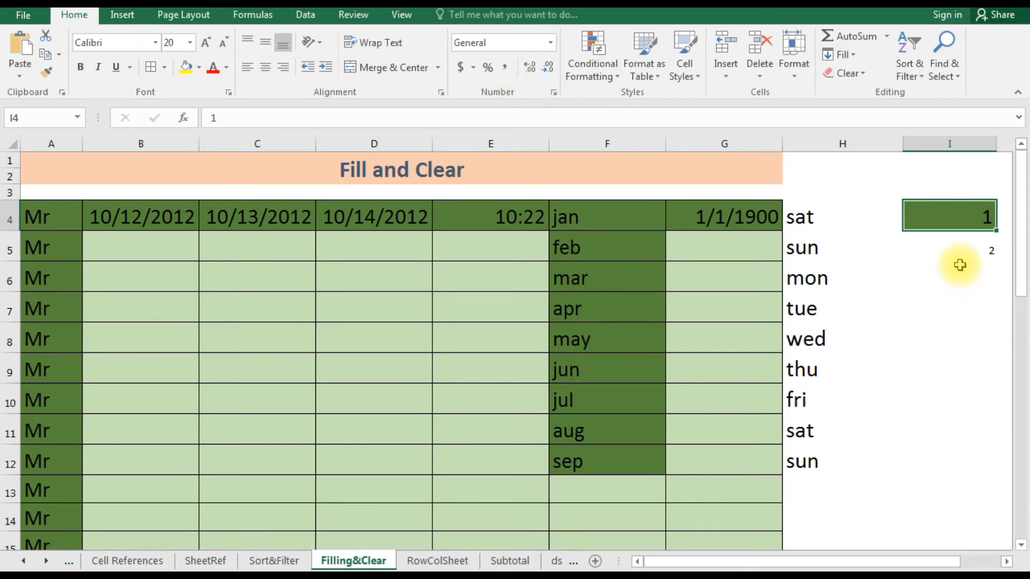
pyautogui.click(960, 248)
pyautogui.click(966, 214)
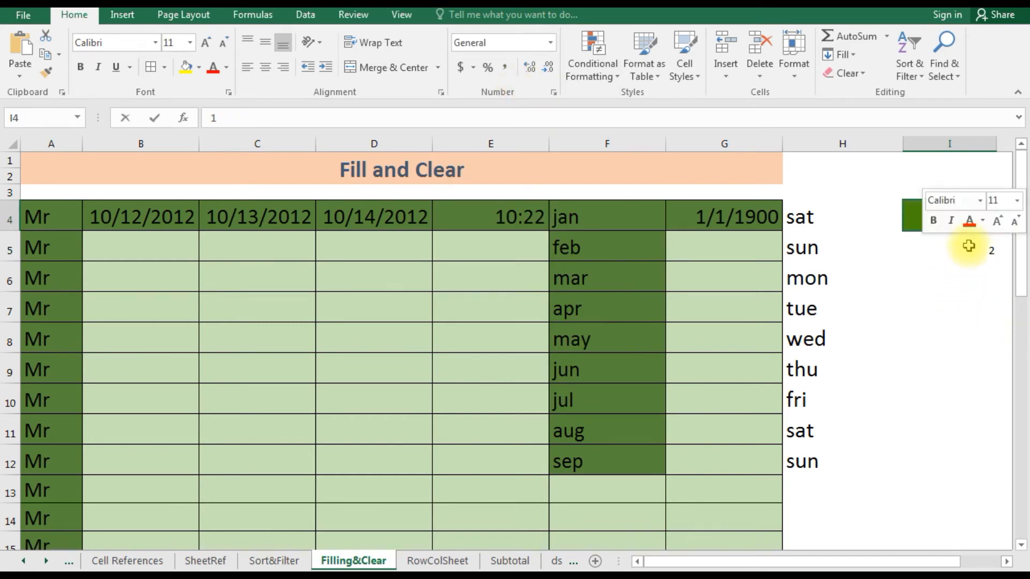
pyautogui.click(940, 268)
# Step: Set the number format of G4 to General and enter 2 in G5
pyautogui.click(701, 207)
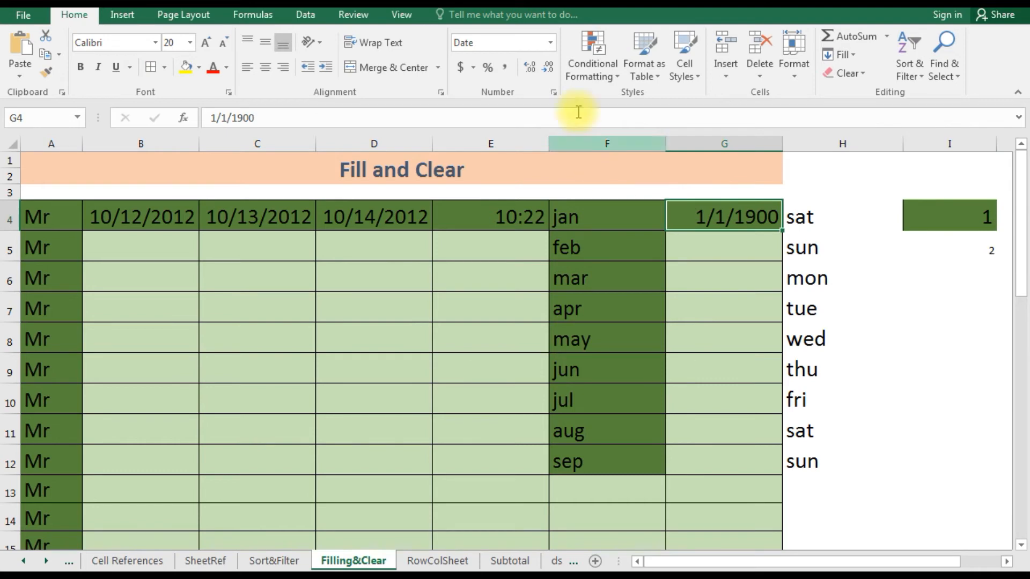
pyautogui.click(551, 43)
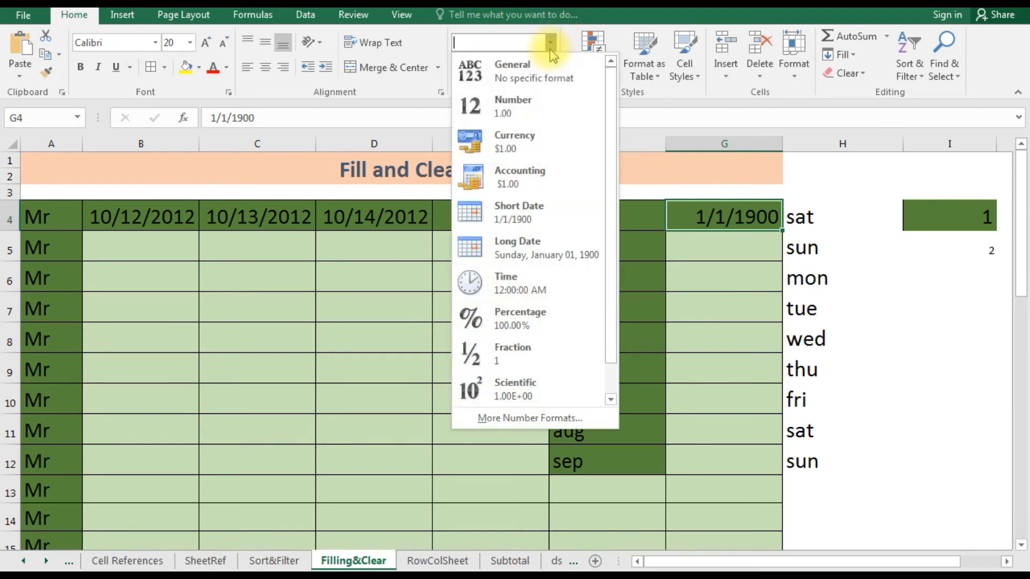
pyautogui.click(552, 81)
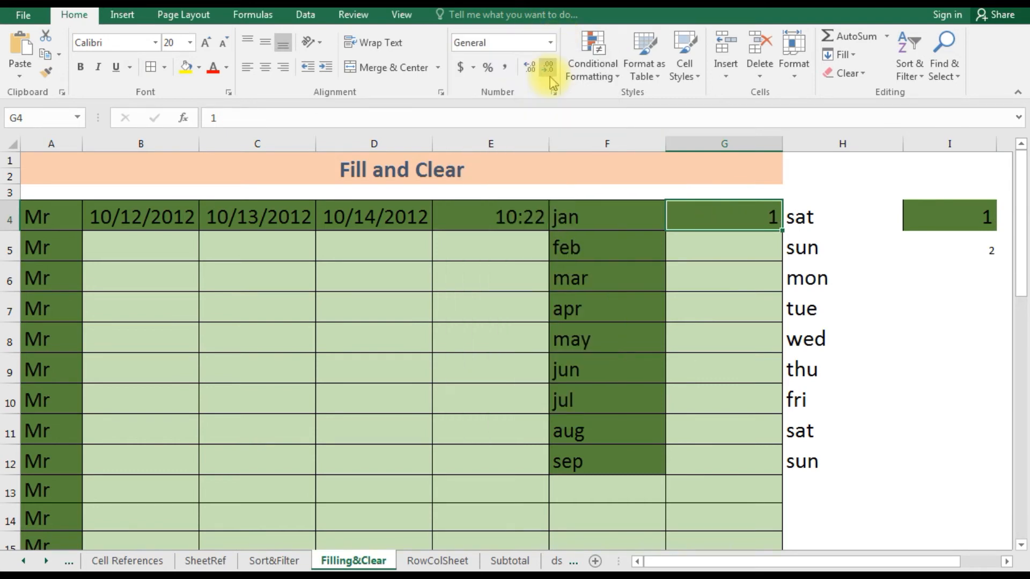
pyautogui.click(734, 245)
pyautogui.write('2')
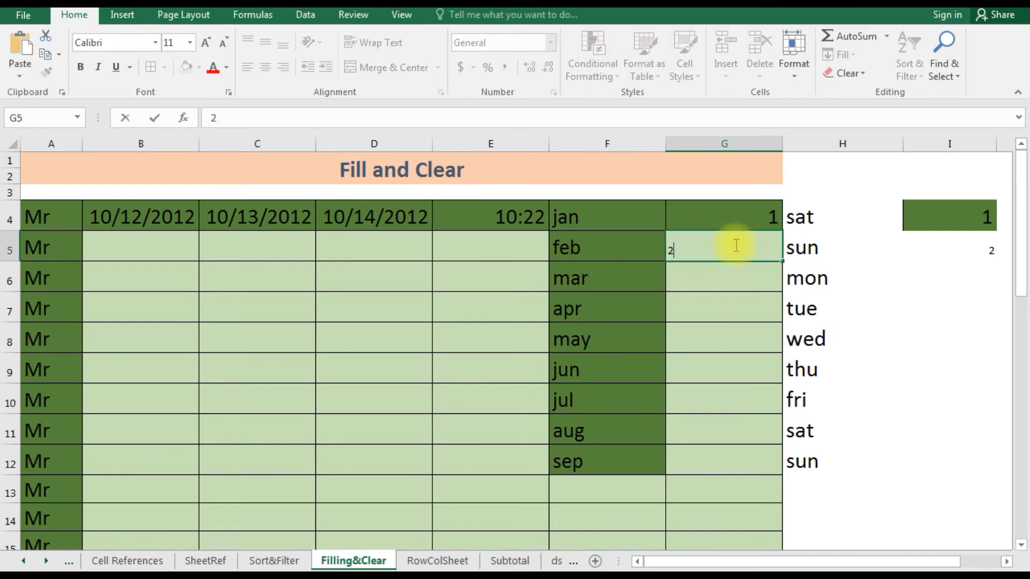
pyautogui.press('Return')
# Step: Copy G4's formatting onto G5 with Format Painter, and extend the 1, 2 series down through G13 with the fill handle
pyautogui.press('Up')
pyautogui.press('Up')
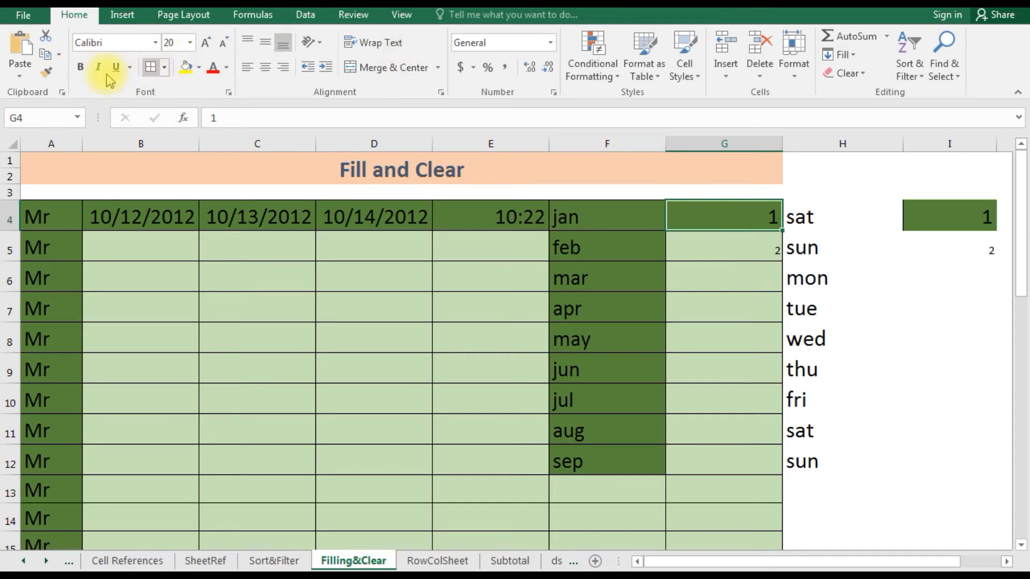
pyautogui.click(47, 71)
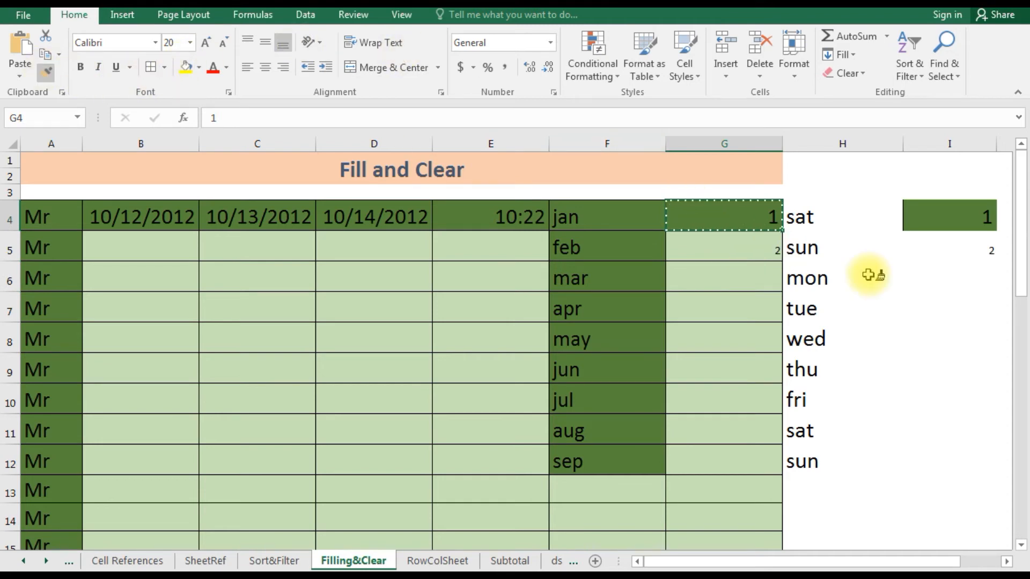
pyautogui.click(738, 246)
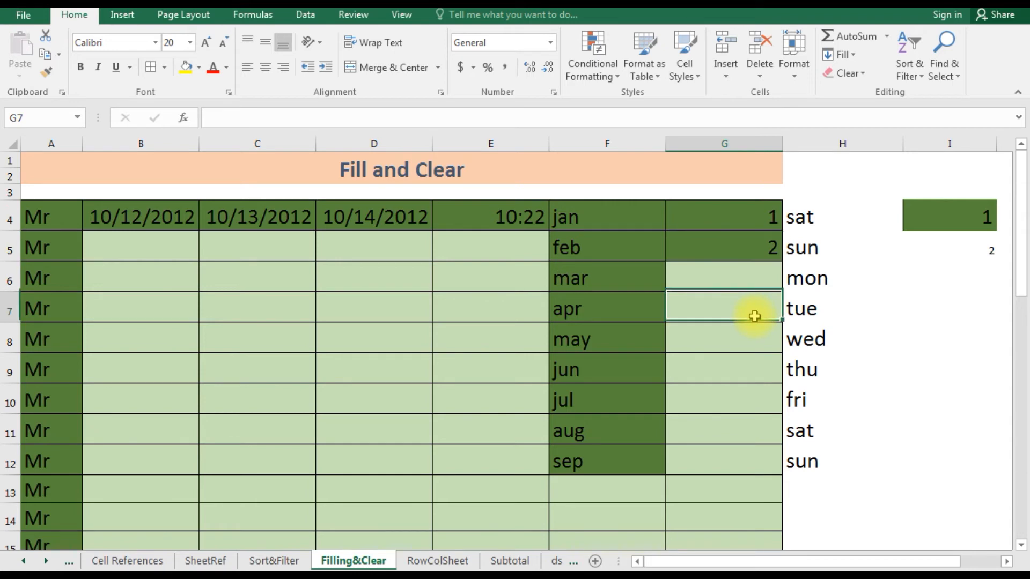
pyautogui.moveTo(754, 211)
pyautogui.mouseDown()
pyautogui.moveTo(751, 239)
pyautogui.moveTo(770, 257)
pyautogui.mouseUp()
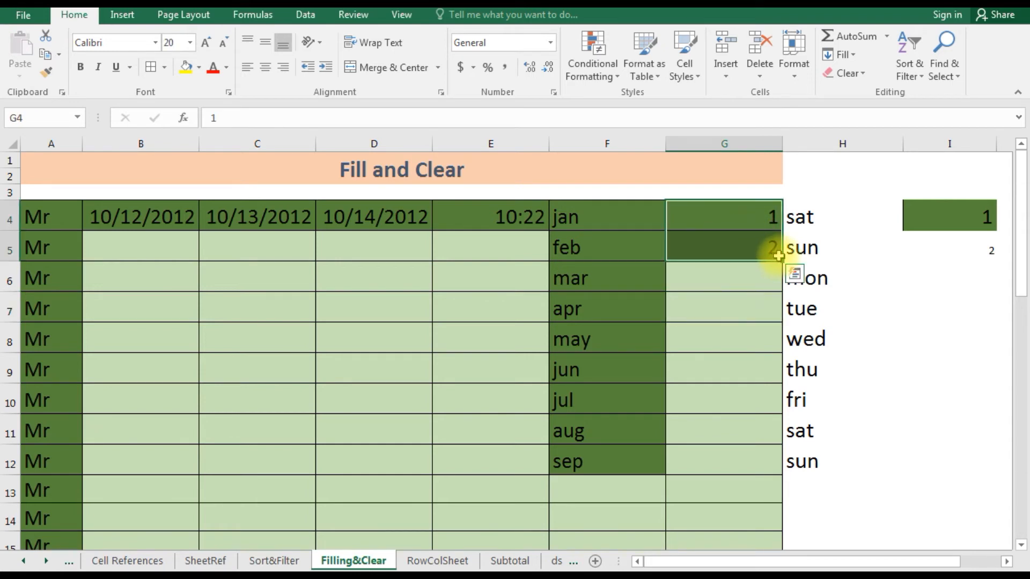
pyautogui.moveTo(785, 263); pyautogui.dragTo(766, 514)
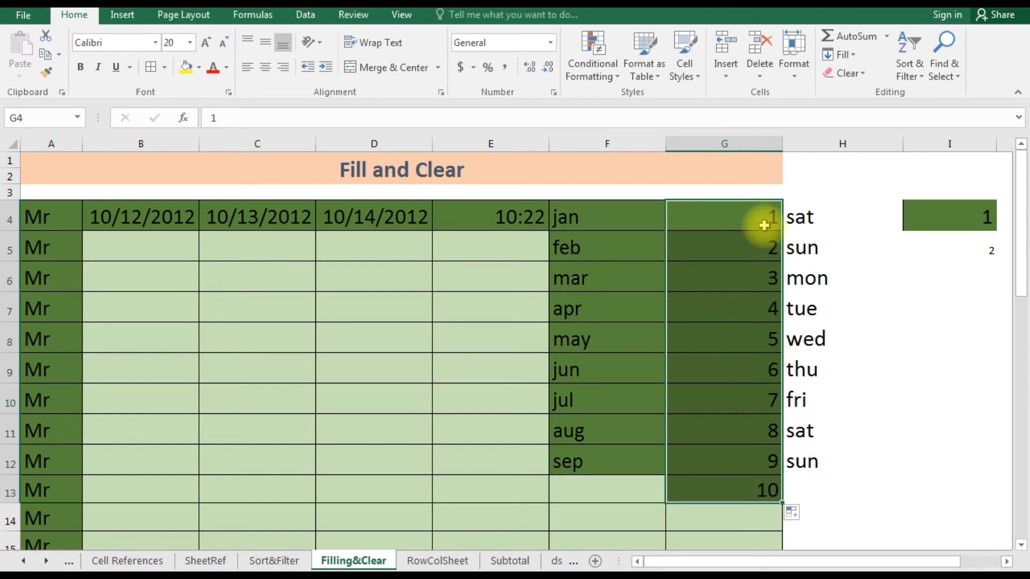
# Step: Replace the value in G5 with 3 and extend G4:G5 down through G13 as an odd-number series with the fill handle
pyautogui.click(764, 247)
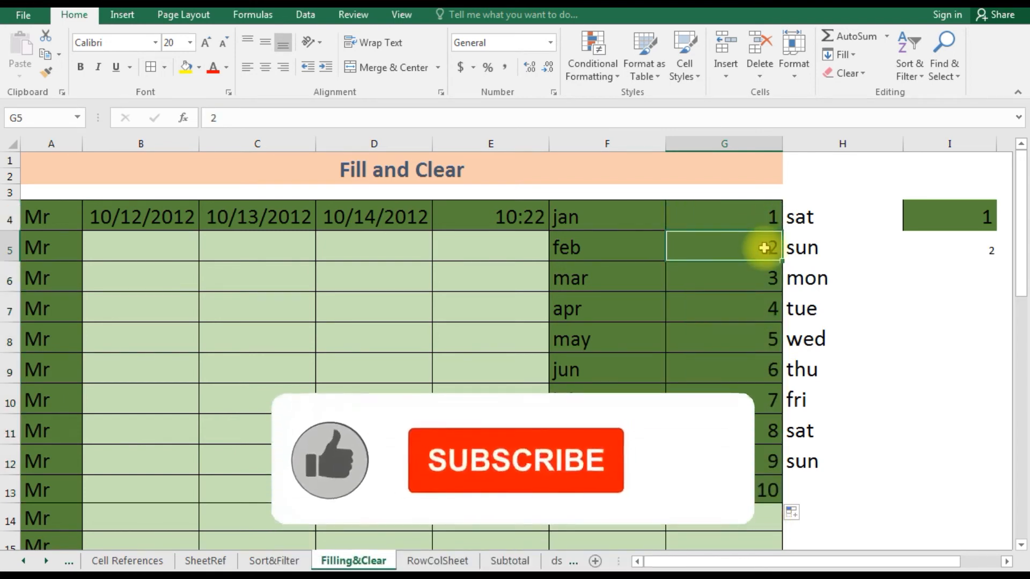
pyautogui.write('3')
pyautogui.press('Tab')
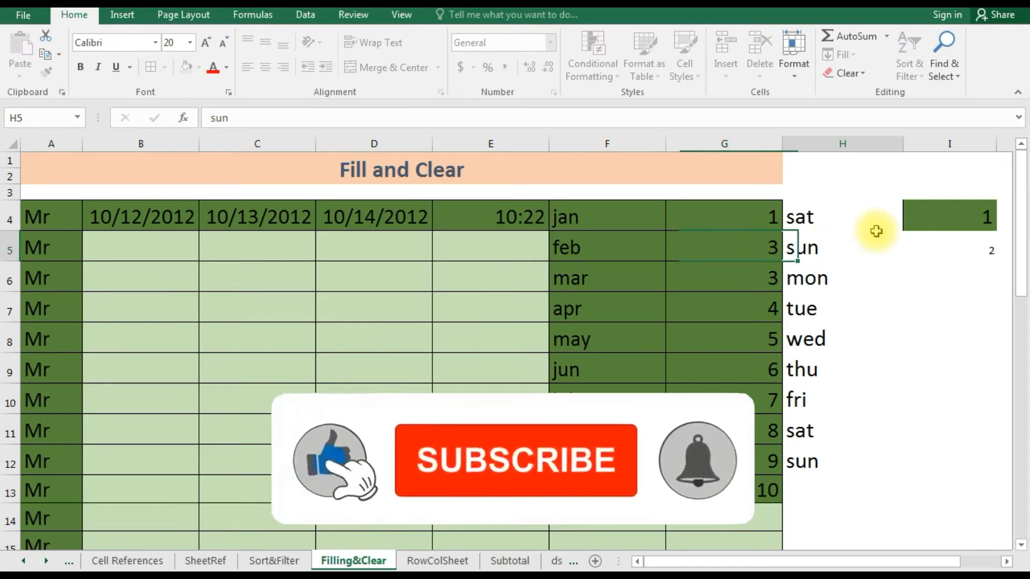
pyautogui.moveTo(763, 218); pyautogui.dragTo(765, 236)
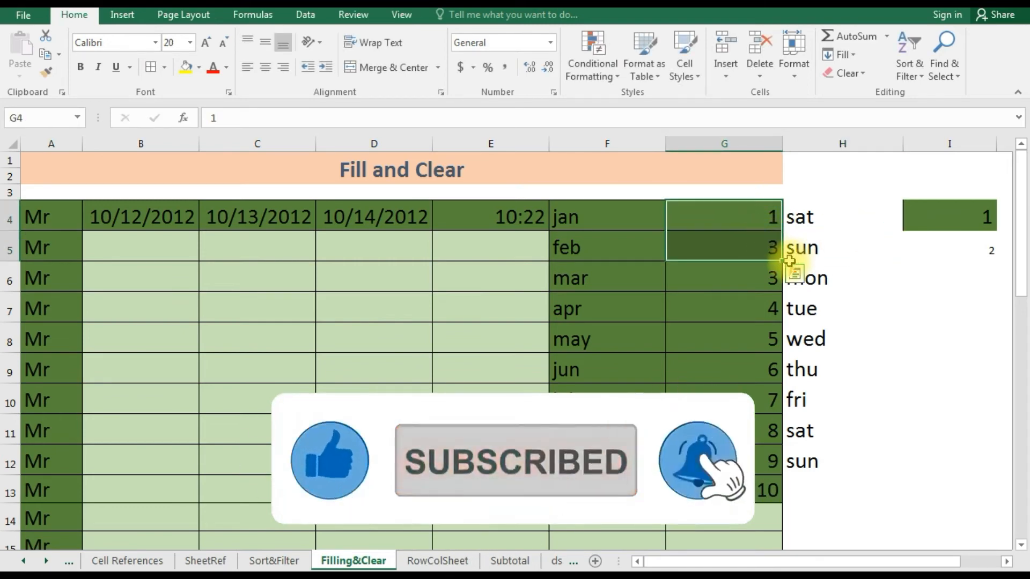
pyautogui.moveTo(784, 262); pyautogui.dragTo(760, 500)
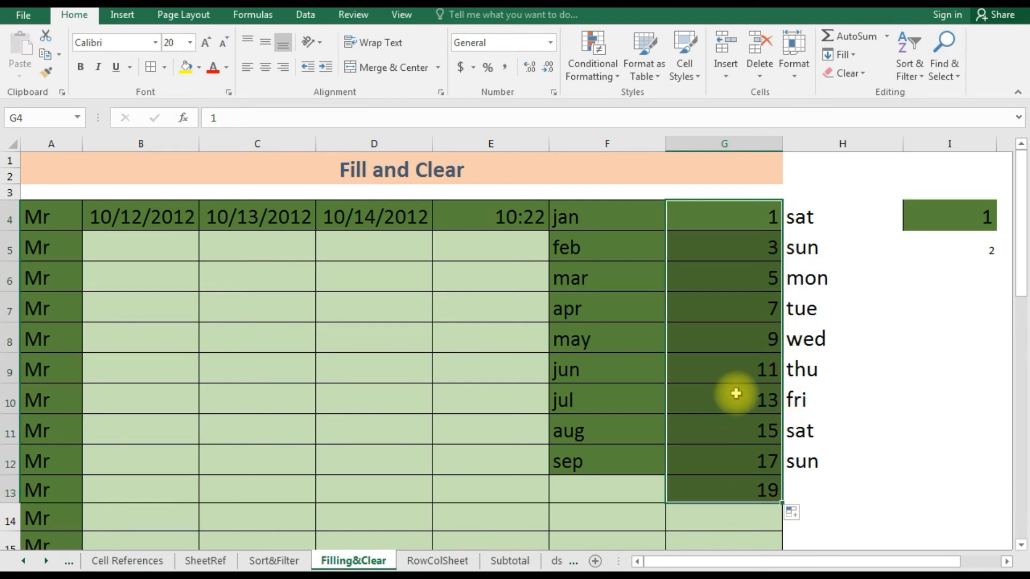
# Step: Enter 2 in G4 and 4 in G5, and extend them down through G13 as an even-number series with the fill handle
pyautogui.click(748, 218)
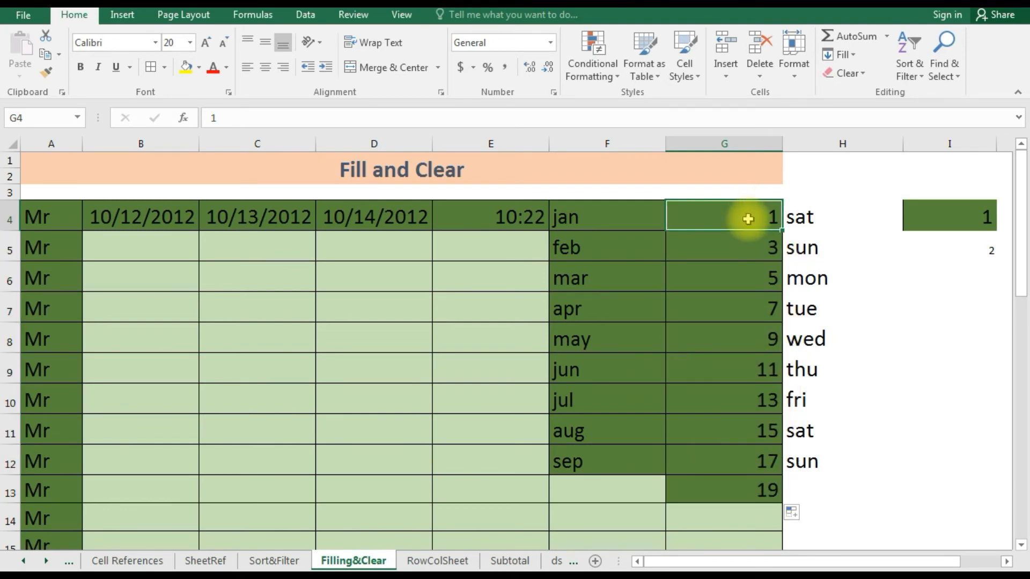
pyautogui.write('2')
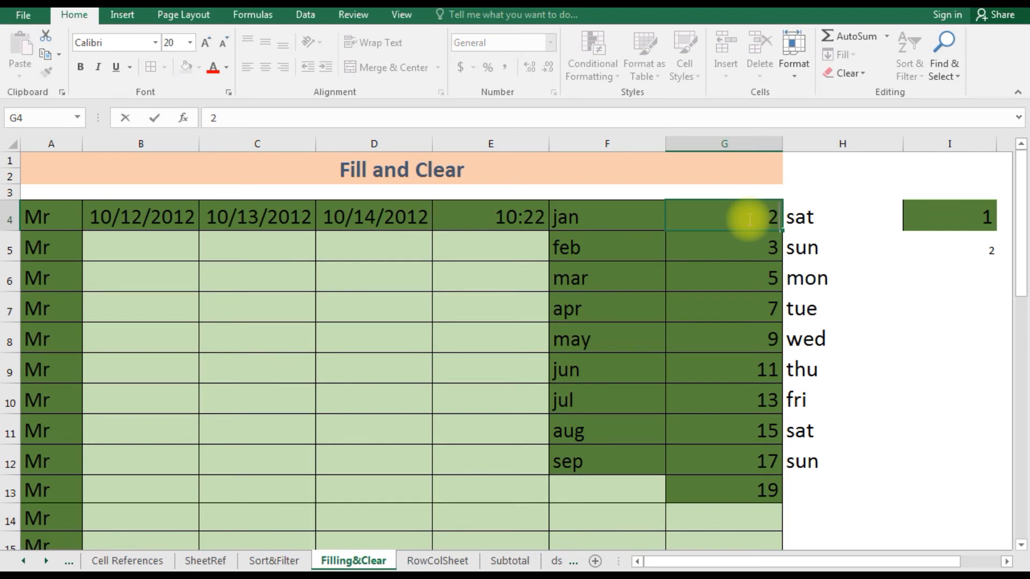
pyautogui.press('Return')
pyautogui.write('4')
pyautogui.press('Return')
pyautogui.moveTo(748, 218); pyautogui.dragTo(748, 246)
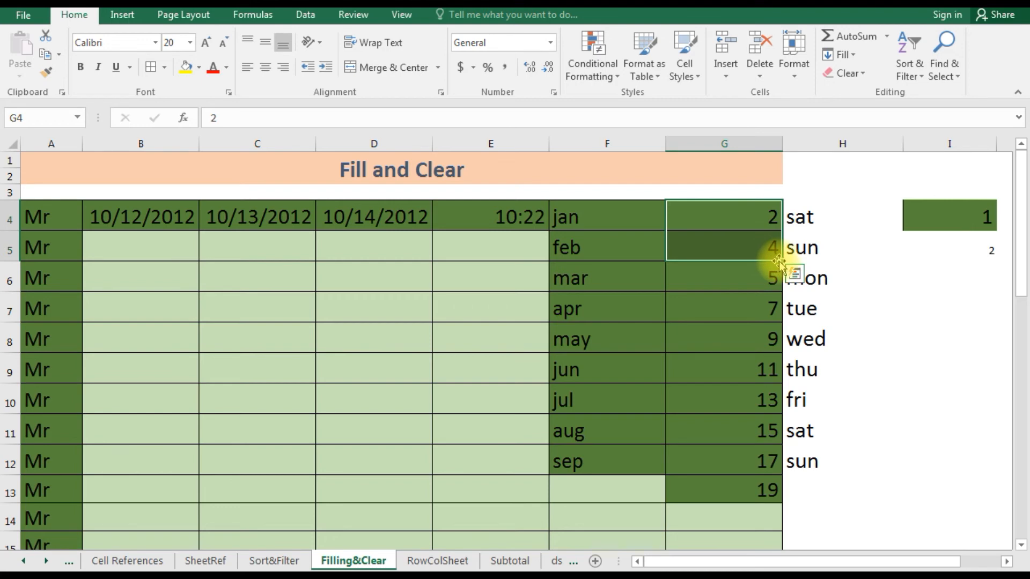
pyautogui.moveTo(787, 261); pyautogui.dragTo(775, 504)
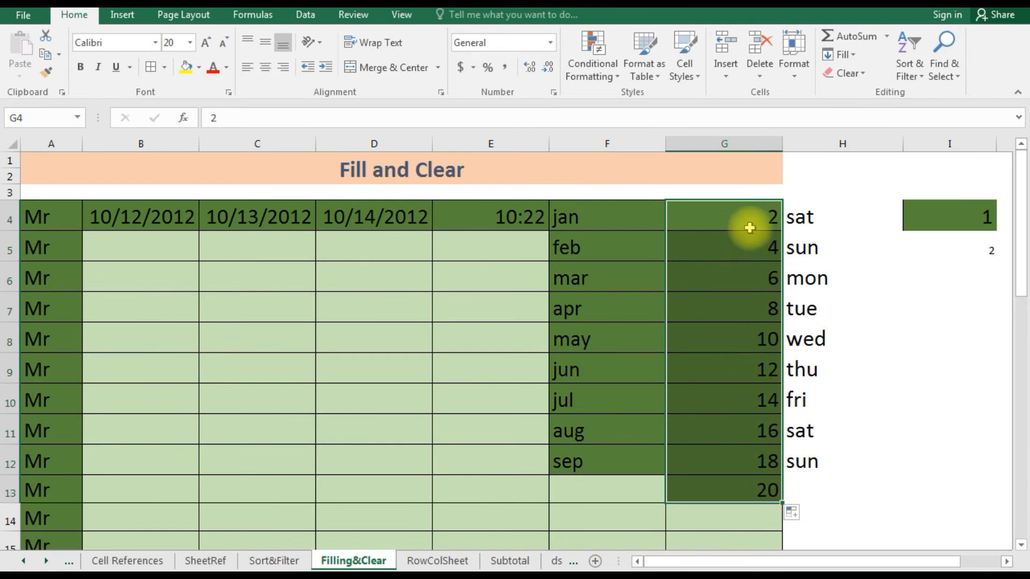
# Step: Delete the numbers in G4:G13 and enter 5 in G4 and 10 in G5
pyautogui.press('Delete')
pyautogui.press('Up')
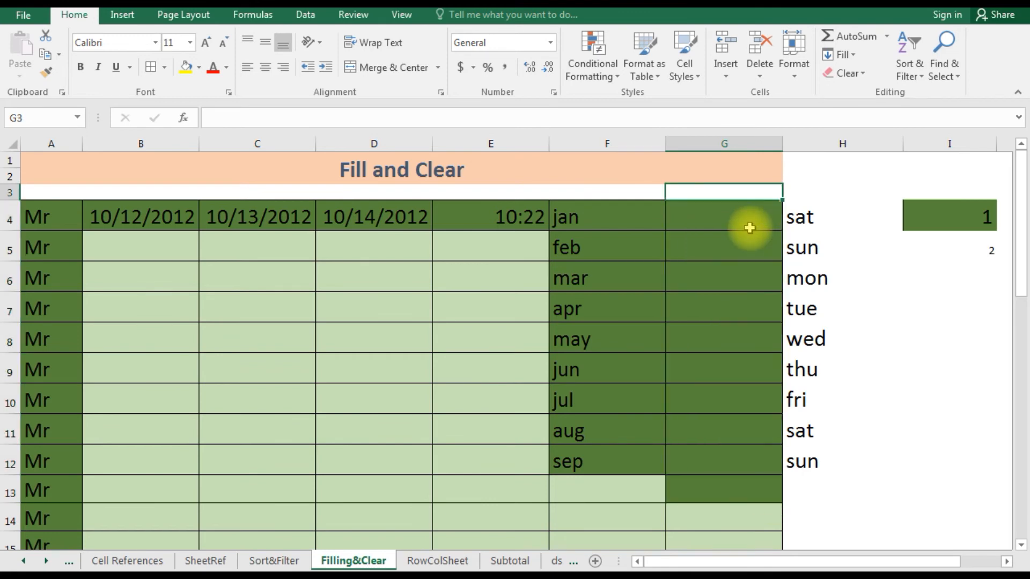
pyautogui.click(749, 228)
pyautogui.write('5')
pyautogui.press('Return')
pyautogui.write('10')
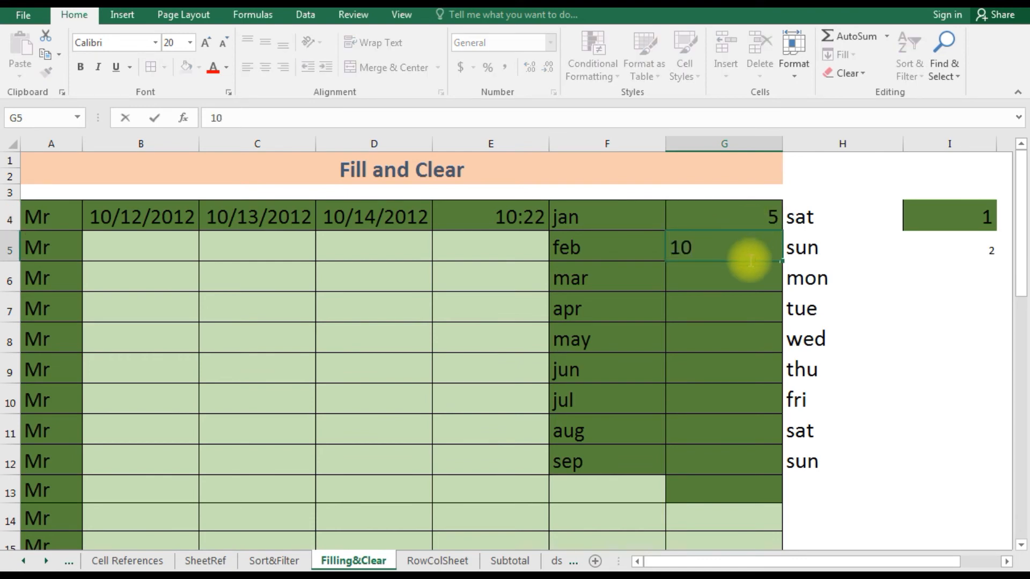
pyautogui.click(719, 312)
# Step: Fill G4:G13 with a linear series in columns using the Series command with a step value of 5
pyautogui.click(728, 218)
pyautogui.moveTo(728, 218); pyautogui.dragTo(733, 485)
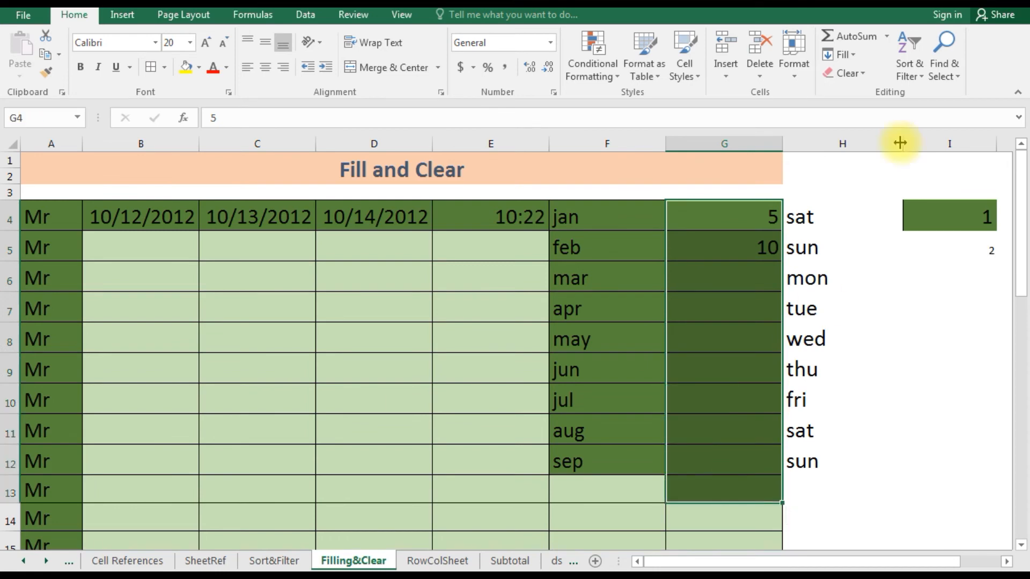
pyautogui.click(840, 65)
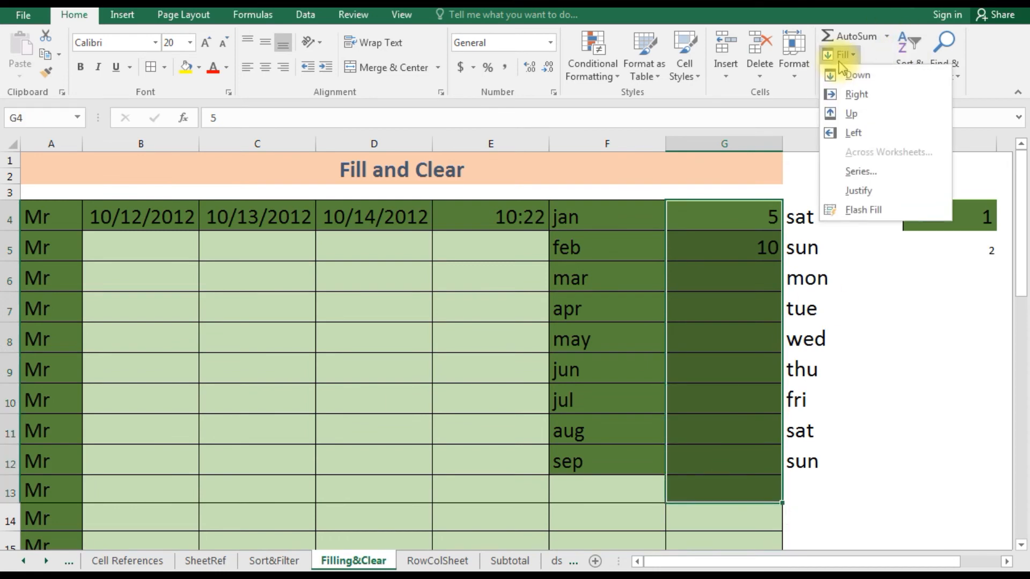
pyautogui.click(861, 172)
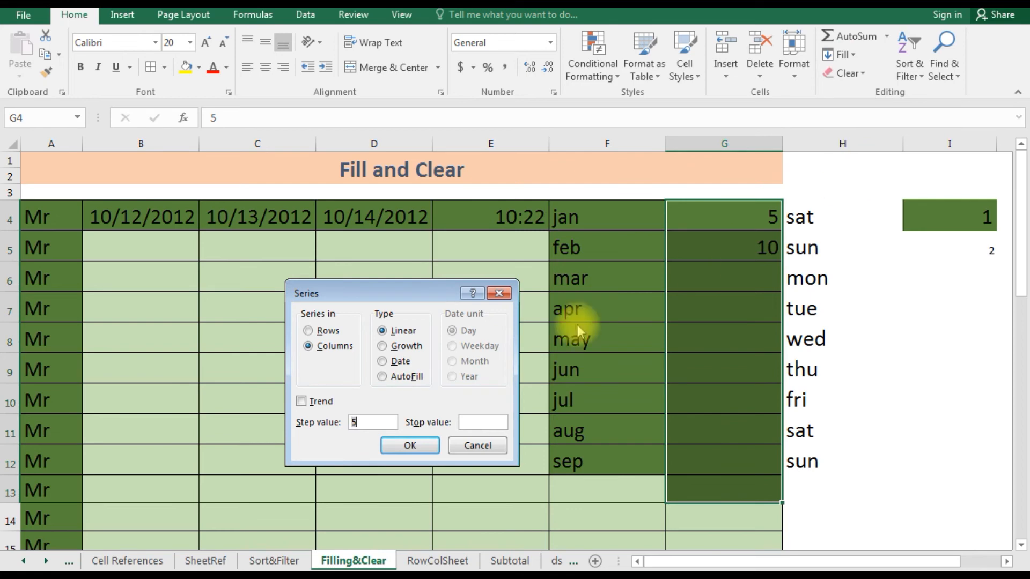
pyautogui.write('5')
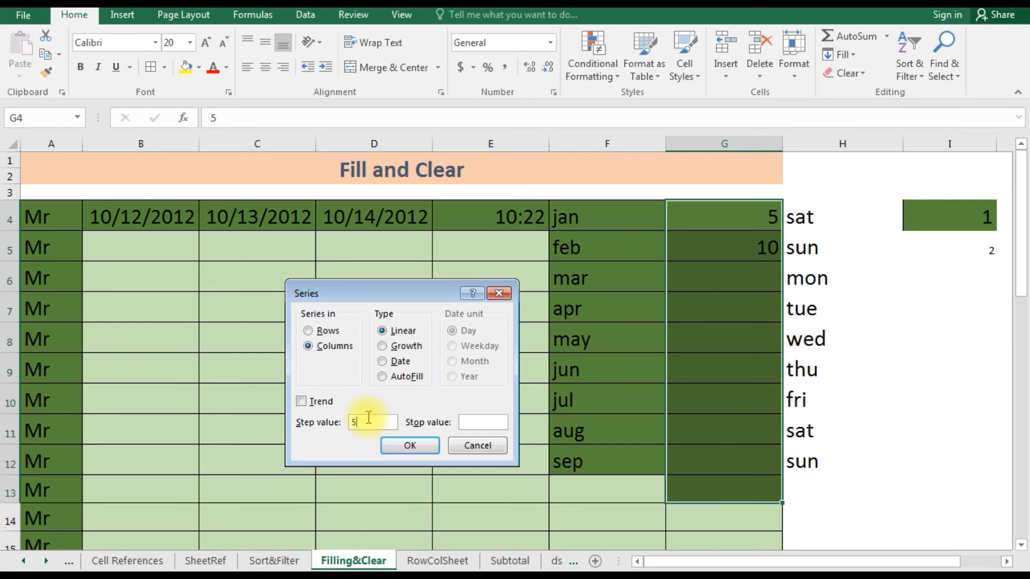
pyautogui.click(405, 448)
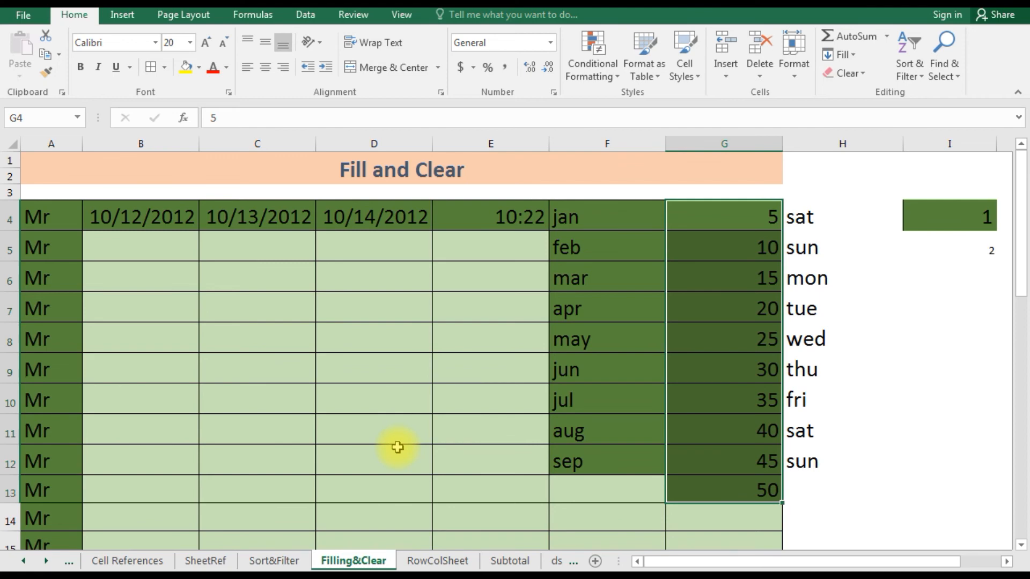
# Step: Clear all contents and formatting from G4:G13
pyautogui.click(860, 75)
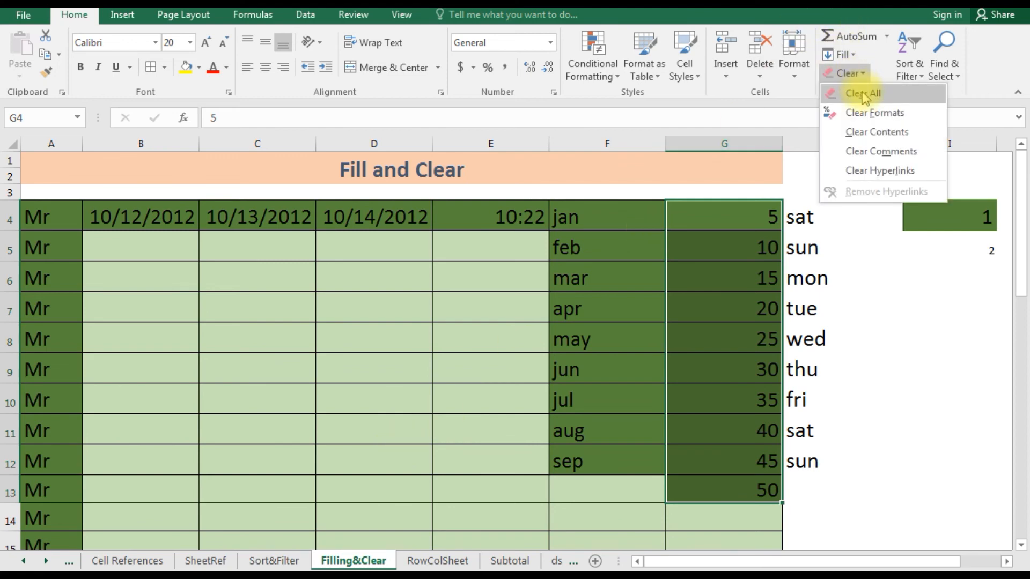
pyautogui.click(862, 95)
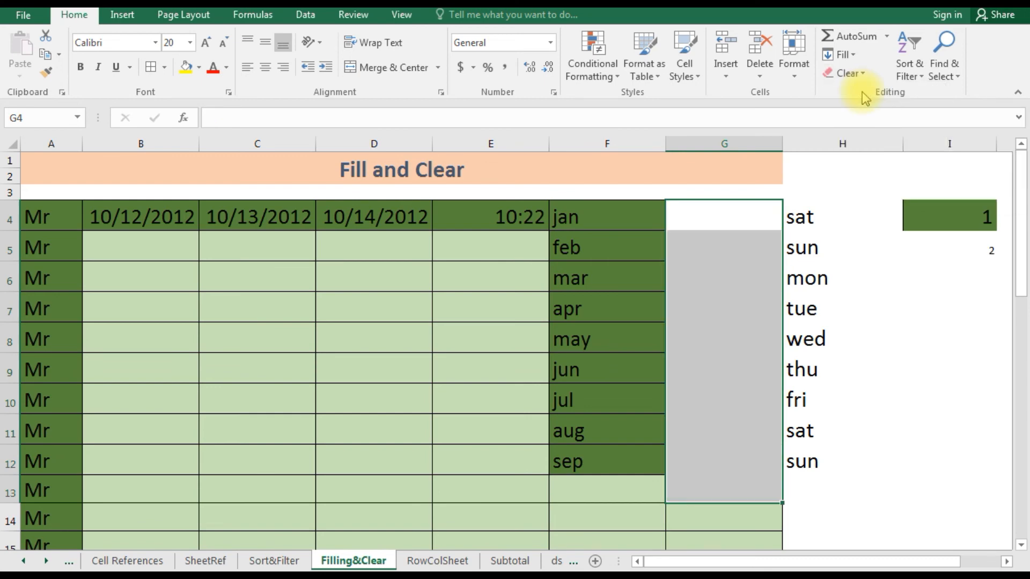
# Step: Undo the full clear of G4:G13 and clear only the formats from those cells
pyautogui.hotkey('ctrl', 'z')
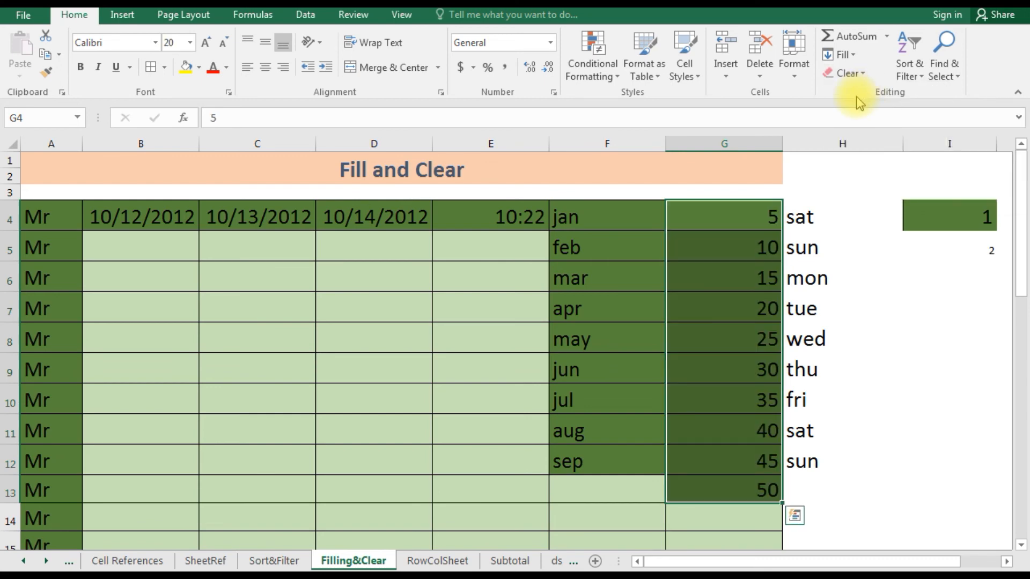
pyautogui.click(850, 73)
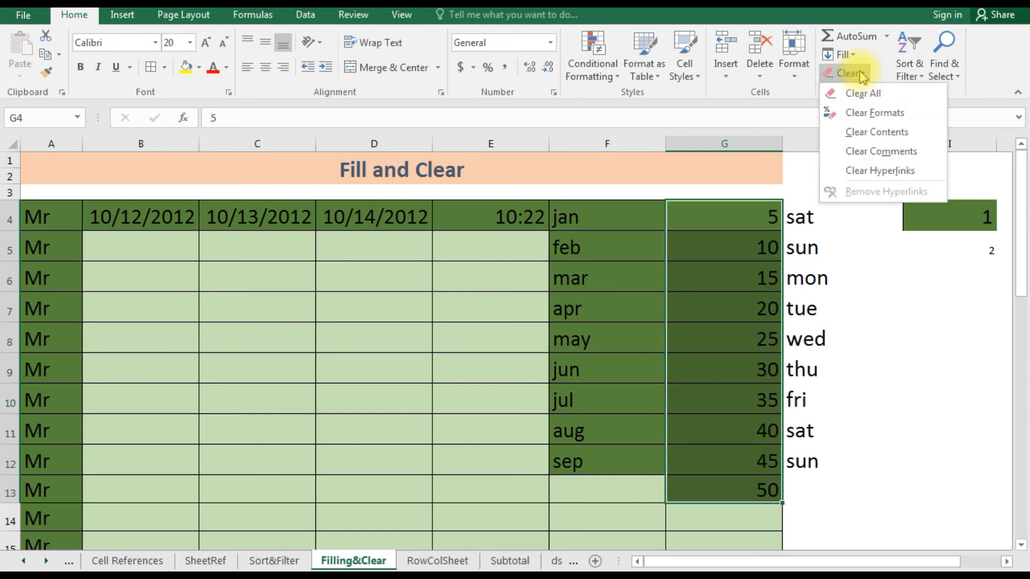
pyautogui.click(865, 114)
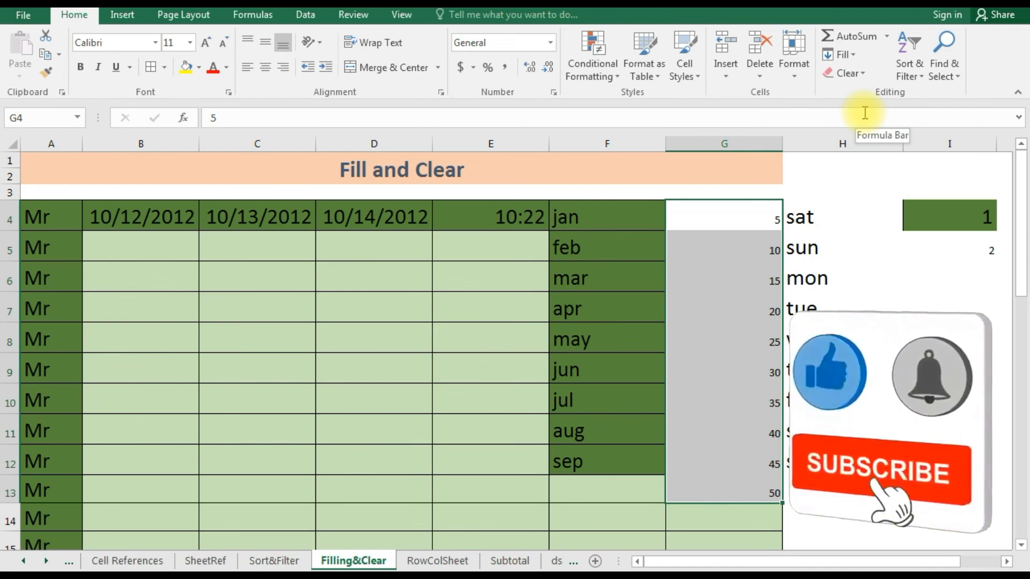
# Step: Undo the format clearing and clear only the contents of G4:G13, keeping the cell formatting
pyautogui.hotkey('ctrl', 'z')
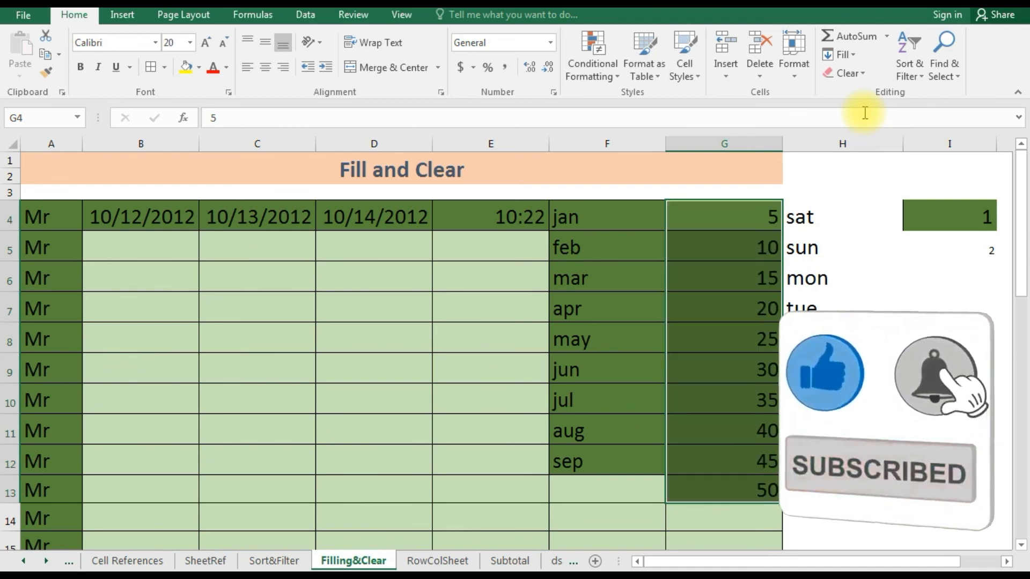
pyautogui.click(857, 78)
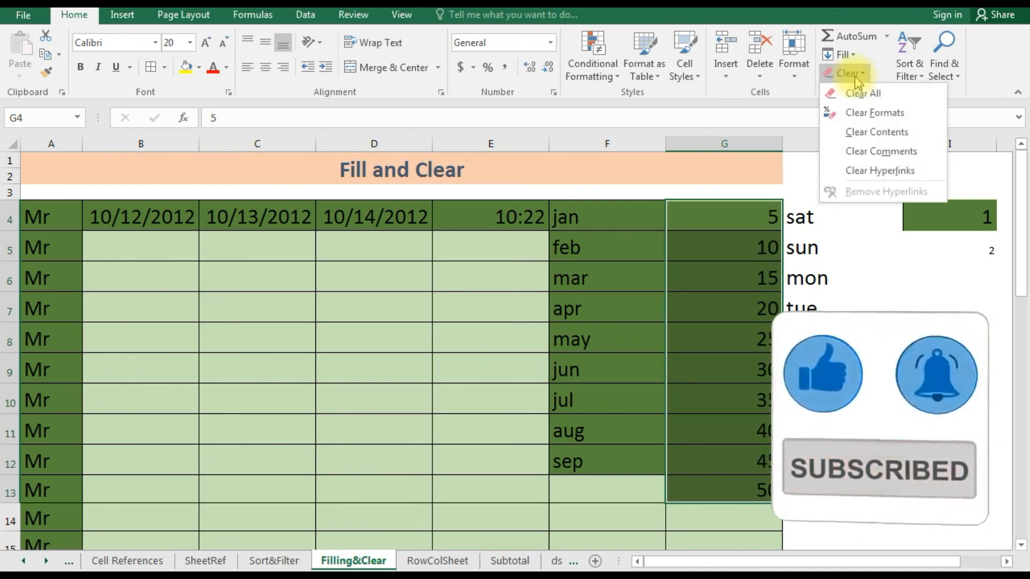
pyautogui.click(875, 134)
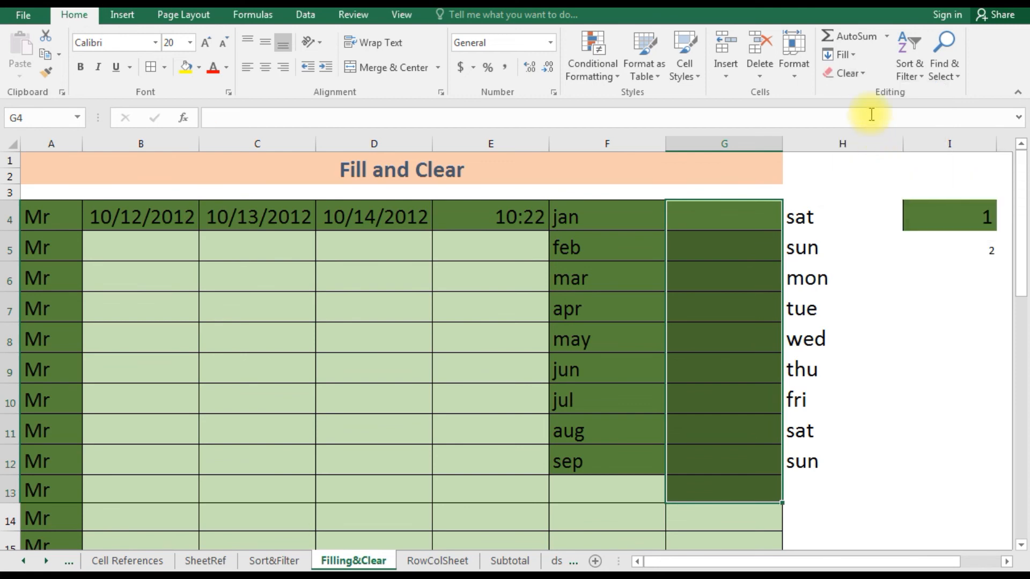
pyautogui.click(859, 76)
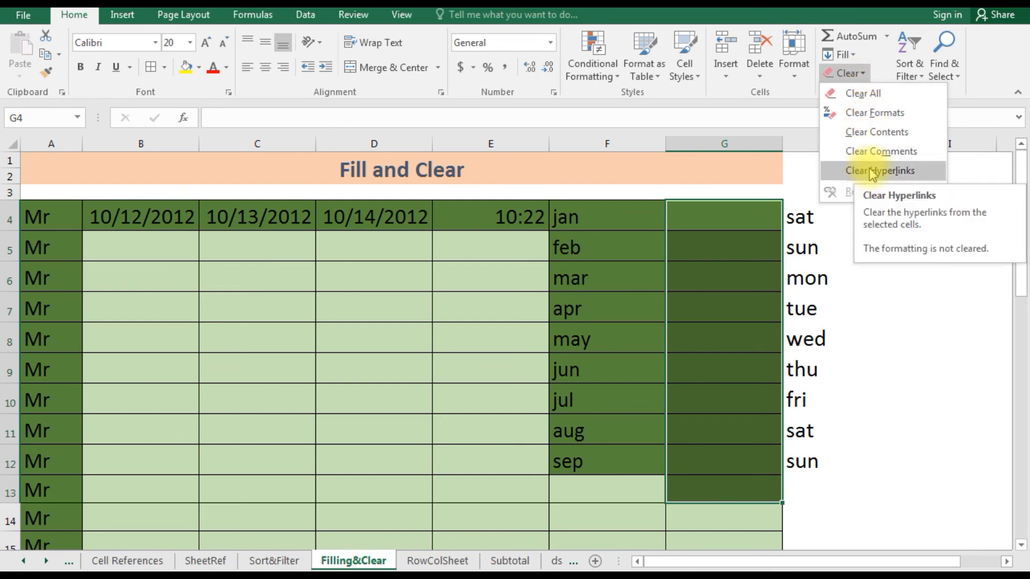
pyautogui.click(787, 189)
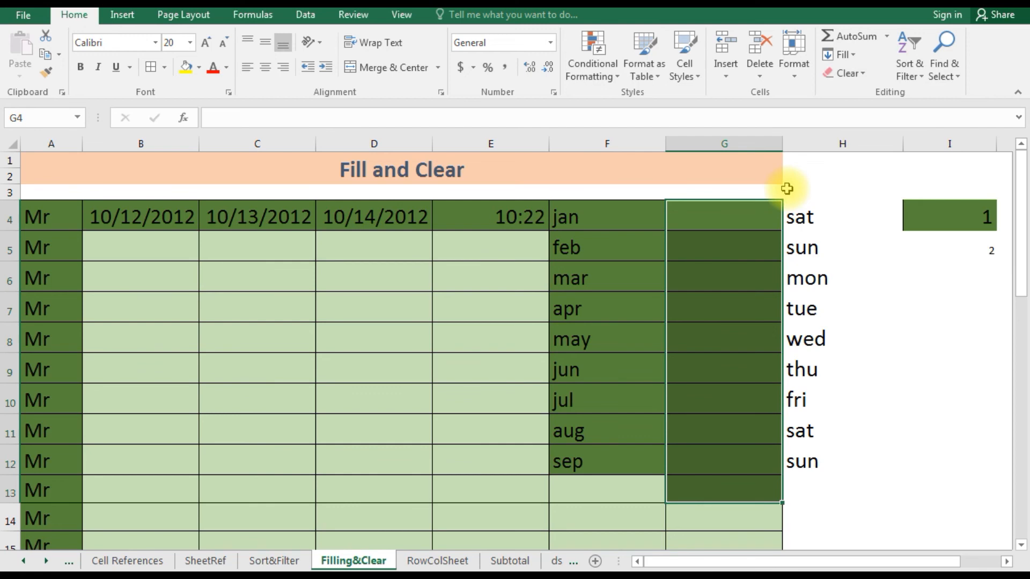
pyautogui.click(786, 189)
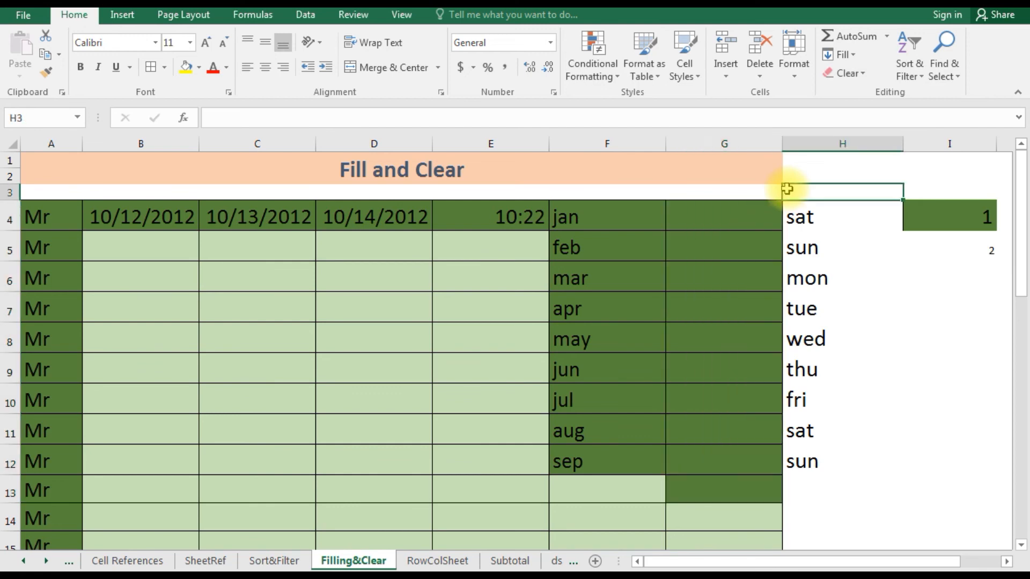